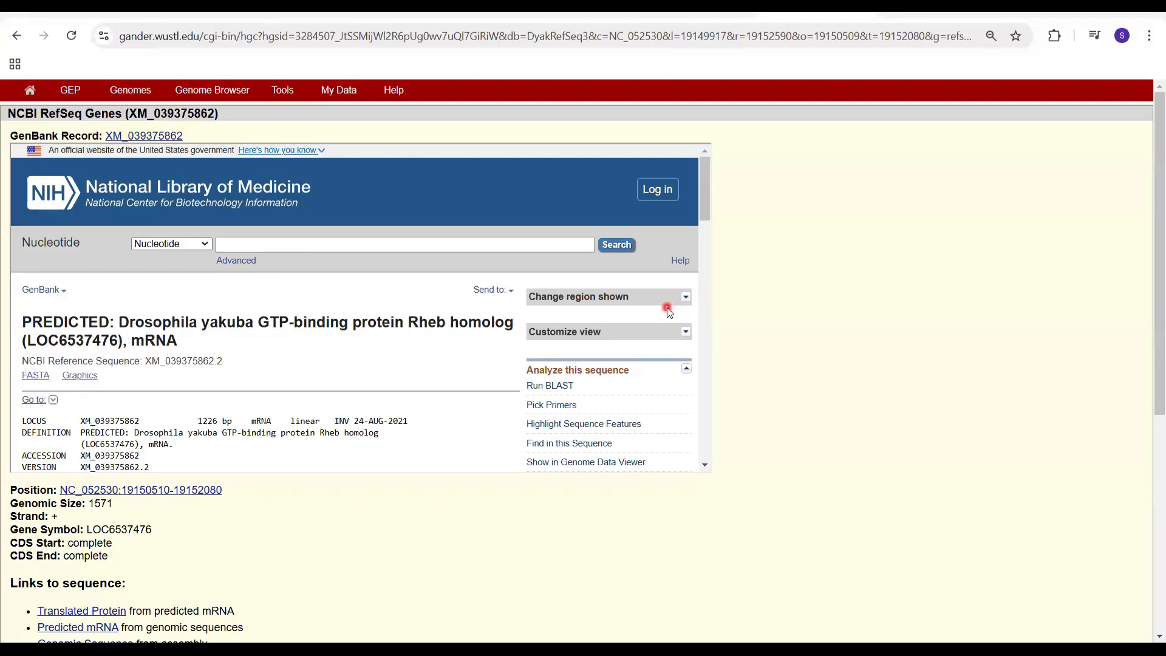
Step: Copy the protein ID XP_039231796.1 from the CDS feature of the embedded GenBank record for XM_039375862
{"action": "scroll", "coordinate": [419, 343], "scroll_direction": "down", "scroll_amount": 1}
{"action": "scroll", "coordinate": [420, 344], "scroll_direction": "down", "scroll_amount": 4}
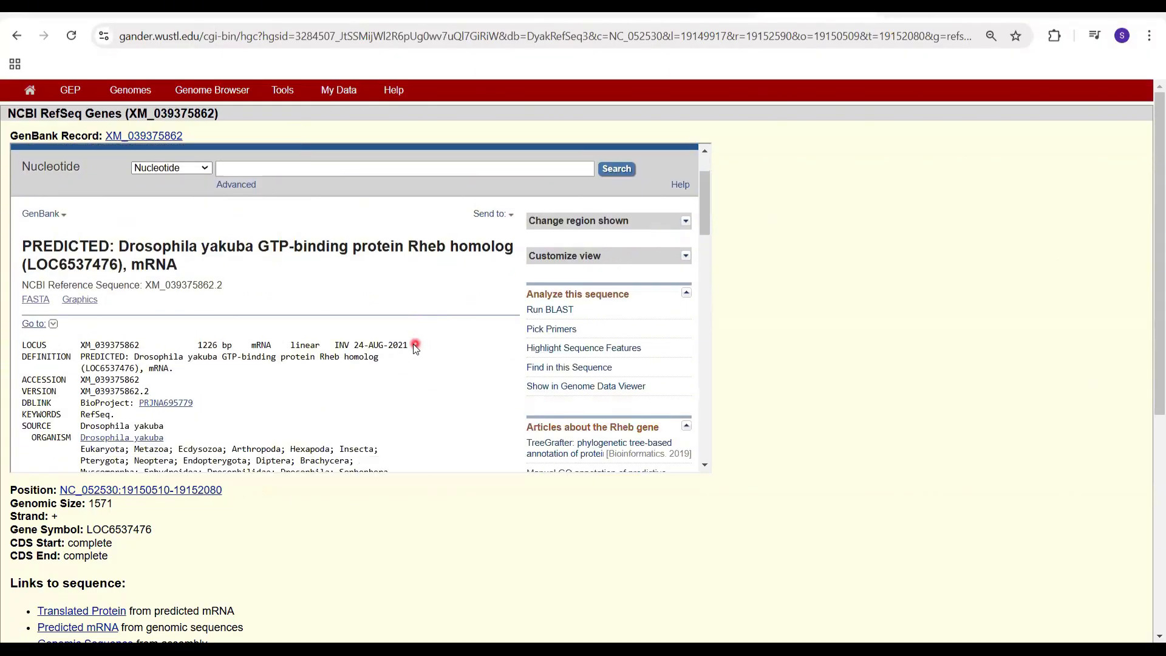
{"action": "scroll", "coordinate": [401, 340], "scroll_direction": "down", "scroll_amount": 8}
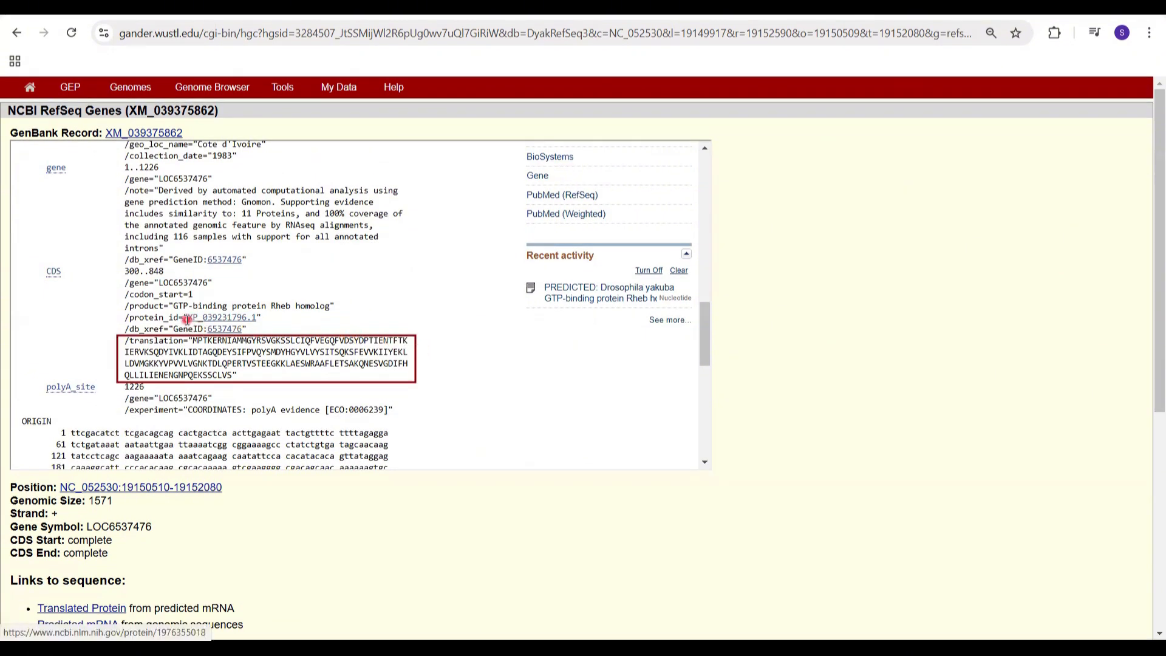
{"action": "left_click_drag", "start_coordinate": [187, 319], "coordinate": [252, 317]}
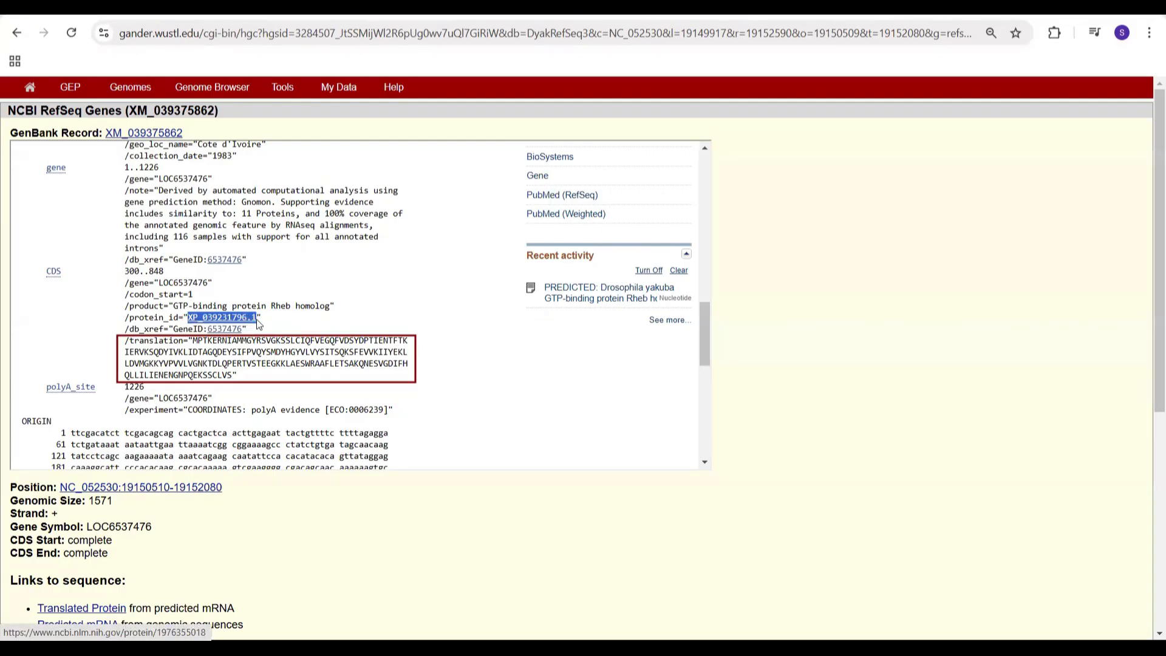
{"action": "right_click", "coordinate": [255, 323]}
{"action": "left_click", "coordinate": [306, 151]}
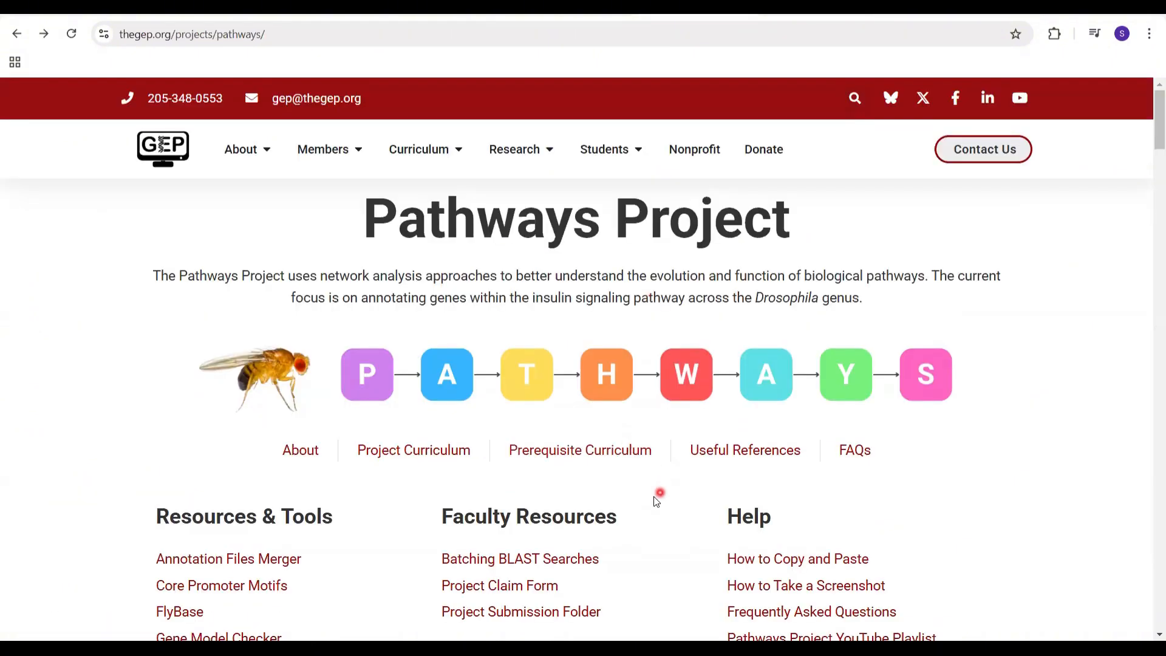
Step: Open NCBI BLAST from the Pathways Project page's Resources & Tools and start a Protein BLAST search
{"action": "scroll", "coordinate": [659, 494], "scroll_direction": "down", "scroll_amount": 2}
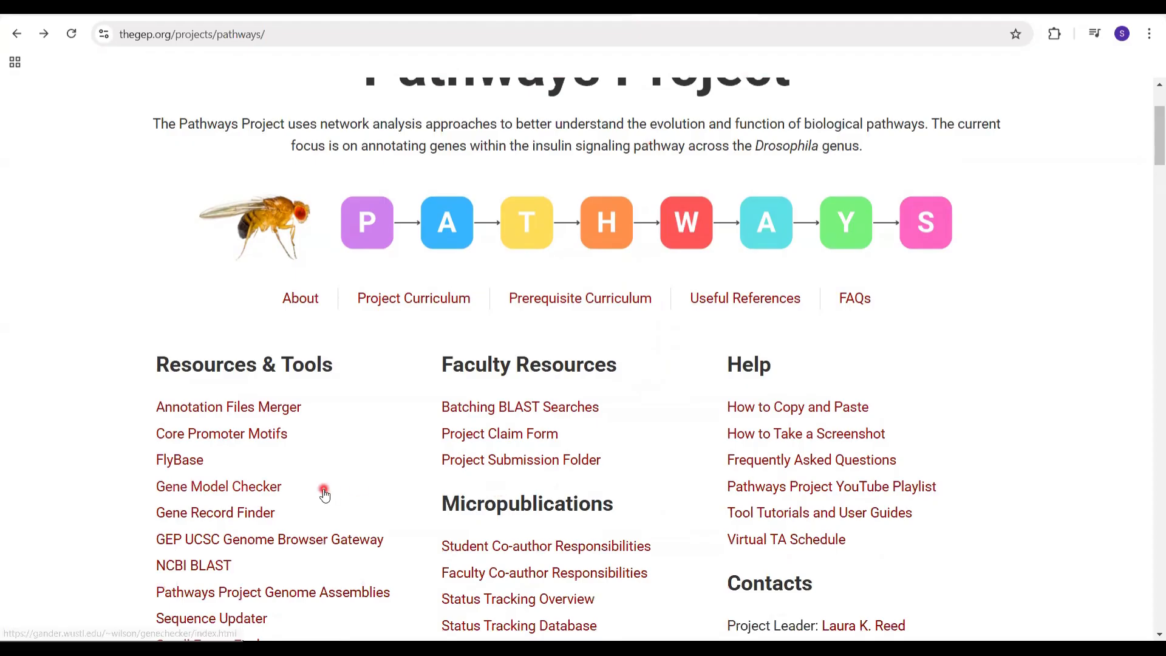
{"action": "scroll", "coordinate": [326, 496], "scroll_direction": "down", "scroll_amount": 1}
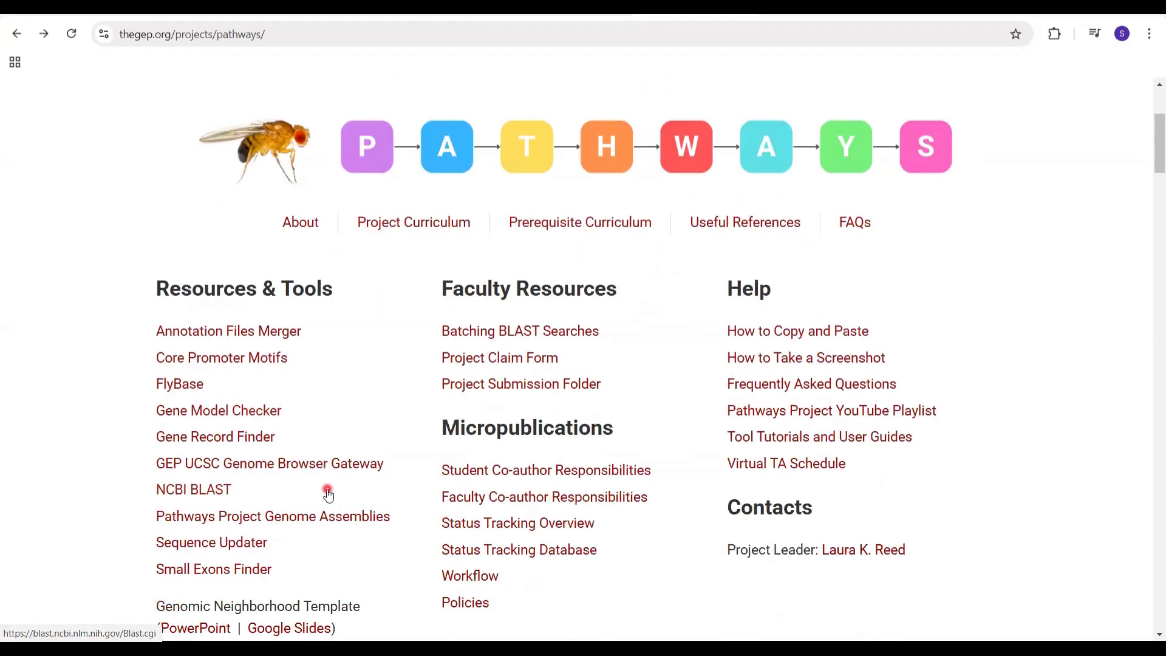
{"action": "left_click", "coordinate": [224, 490]}
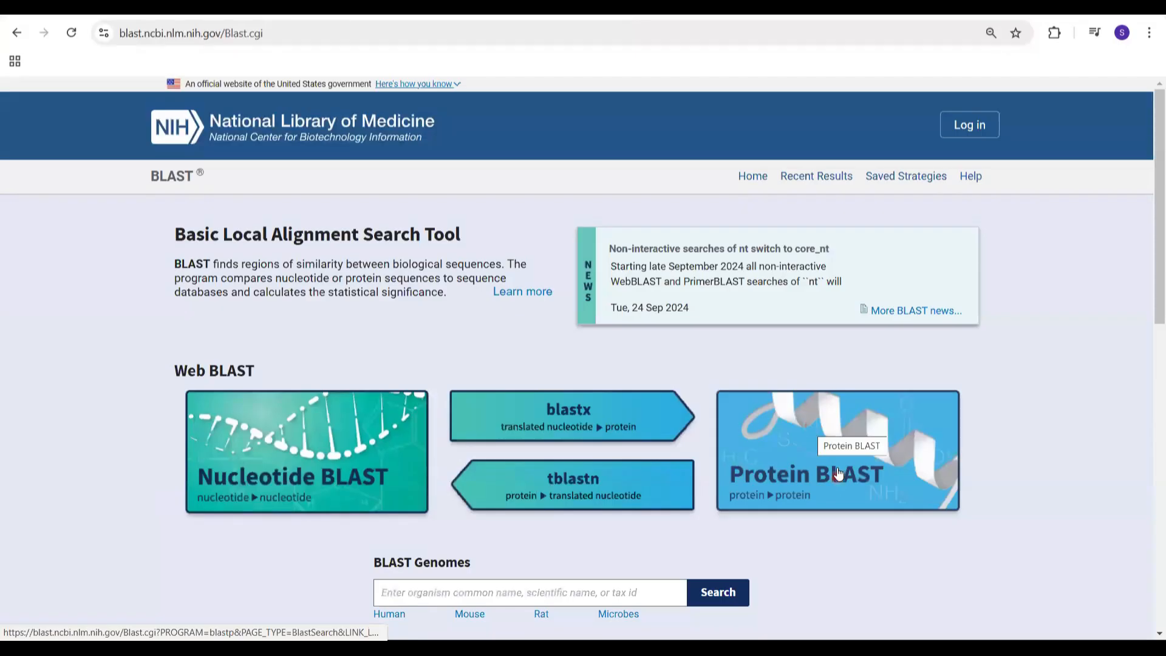
{"action": "left_click", "coordinate": [838, 473]}
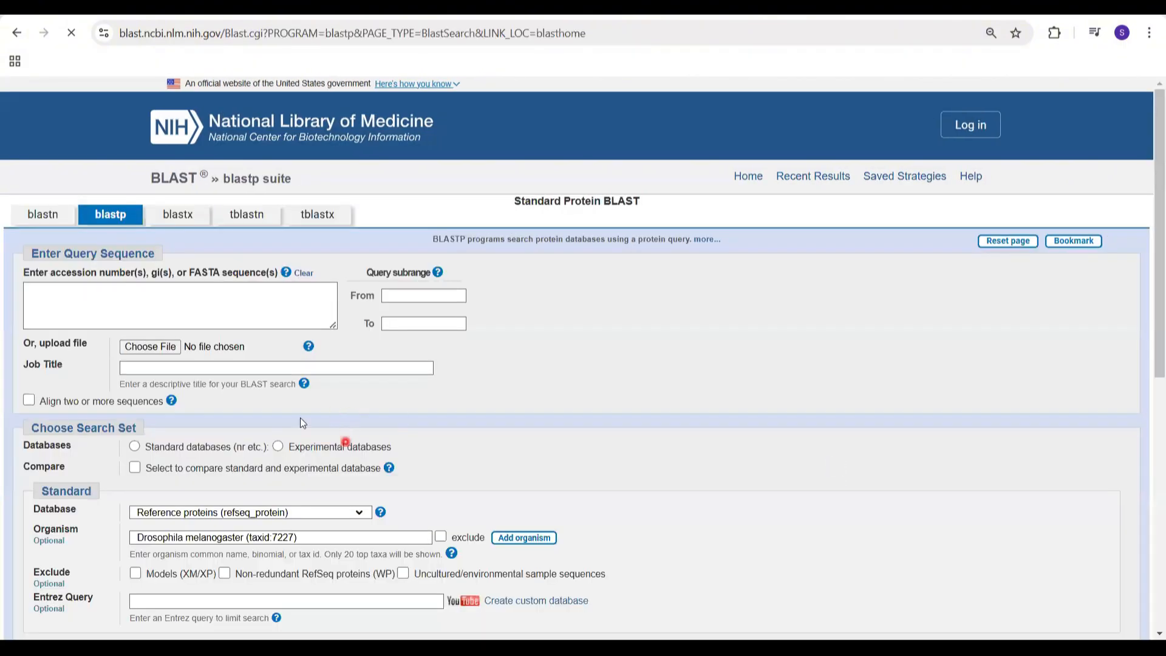
Step: Enter XP_039231796 as the query sequence and choose Reference proteins (refseq_protein) as the database
{"action": "left_click", "coordinate": [196, 294]}
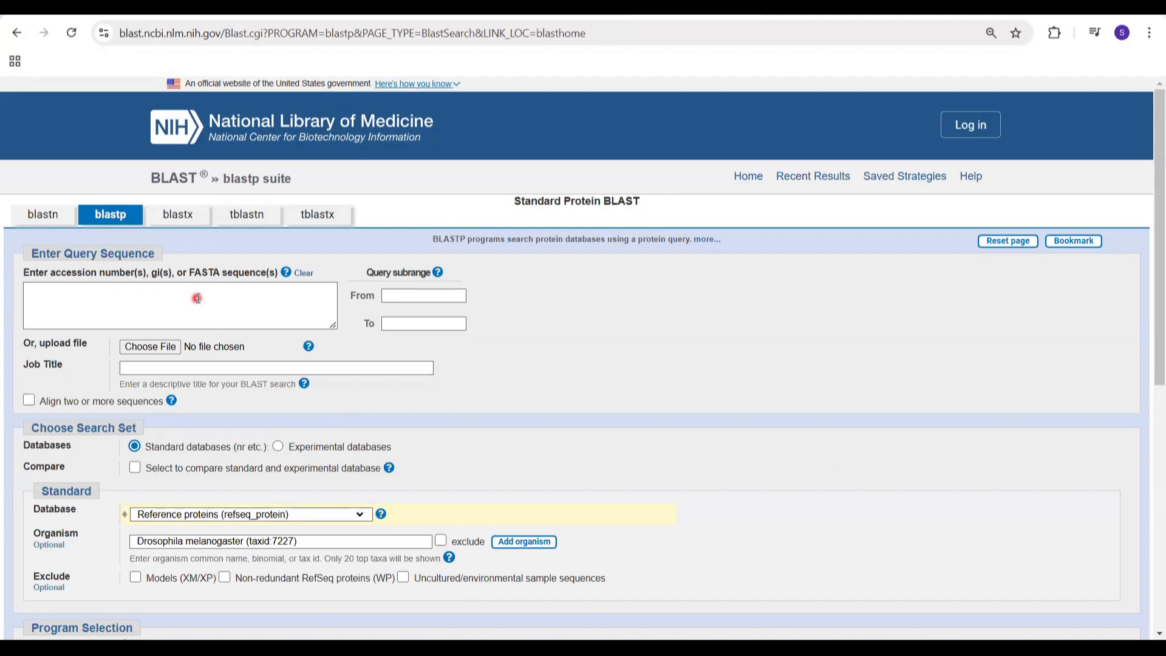
{"action": "key", "text": "ctrl+v"}
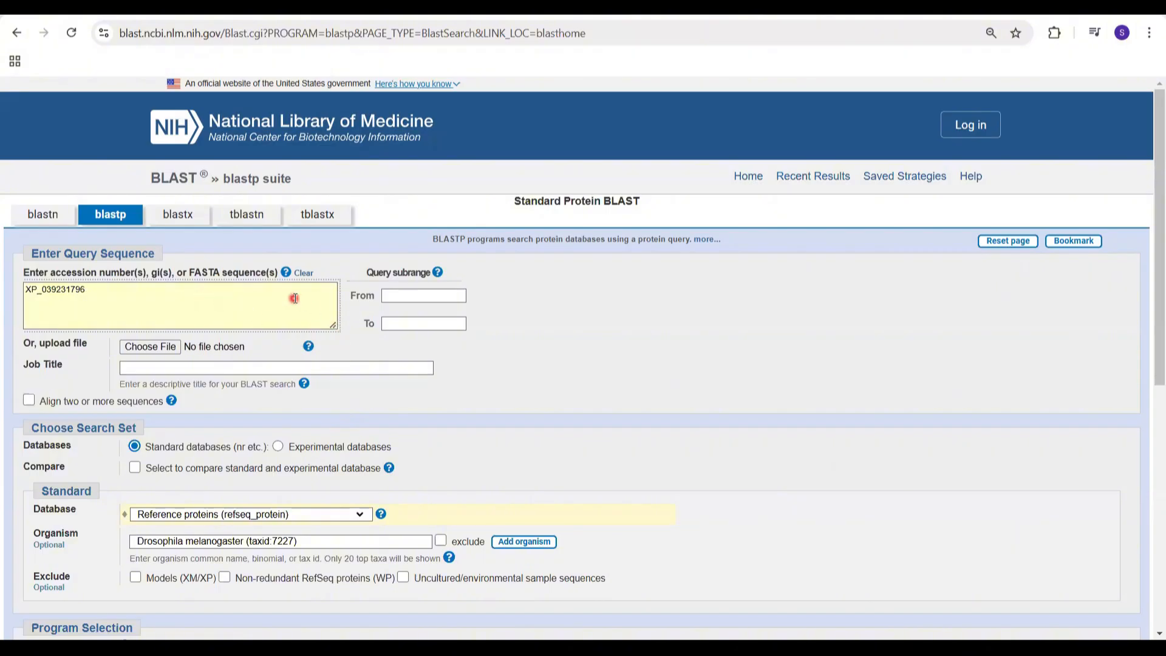
{"action": "left_click", "coordinate": [351, 512]}
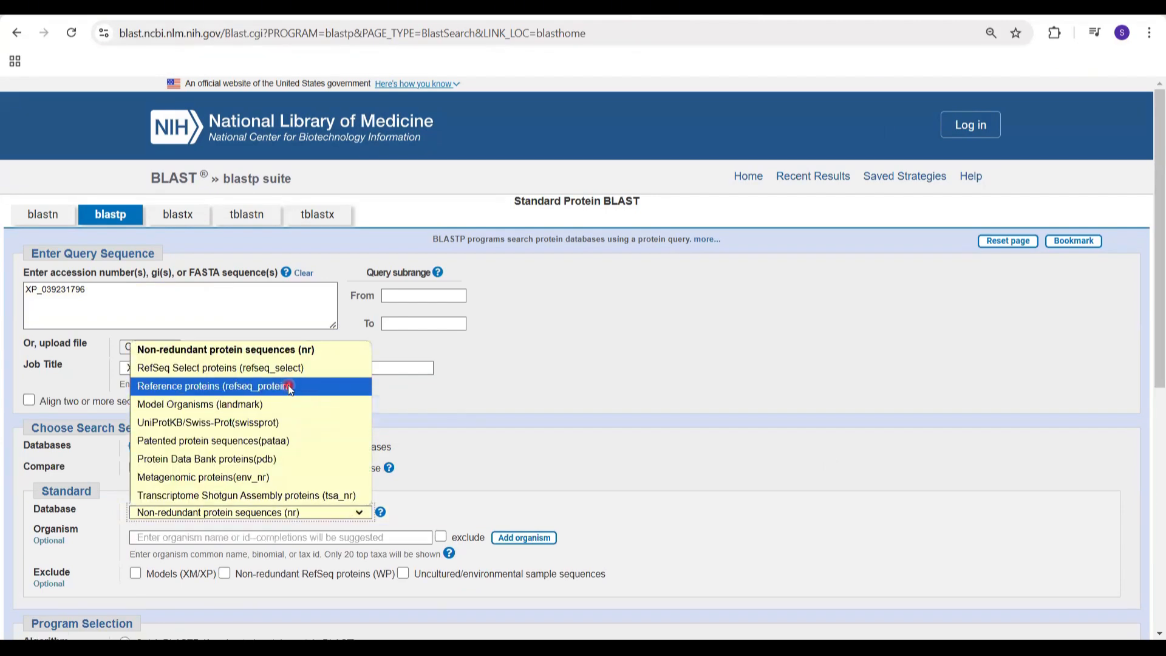
{"action": "left_click", "coordinate": [289, 387]}
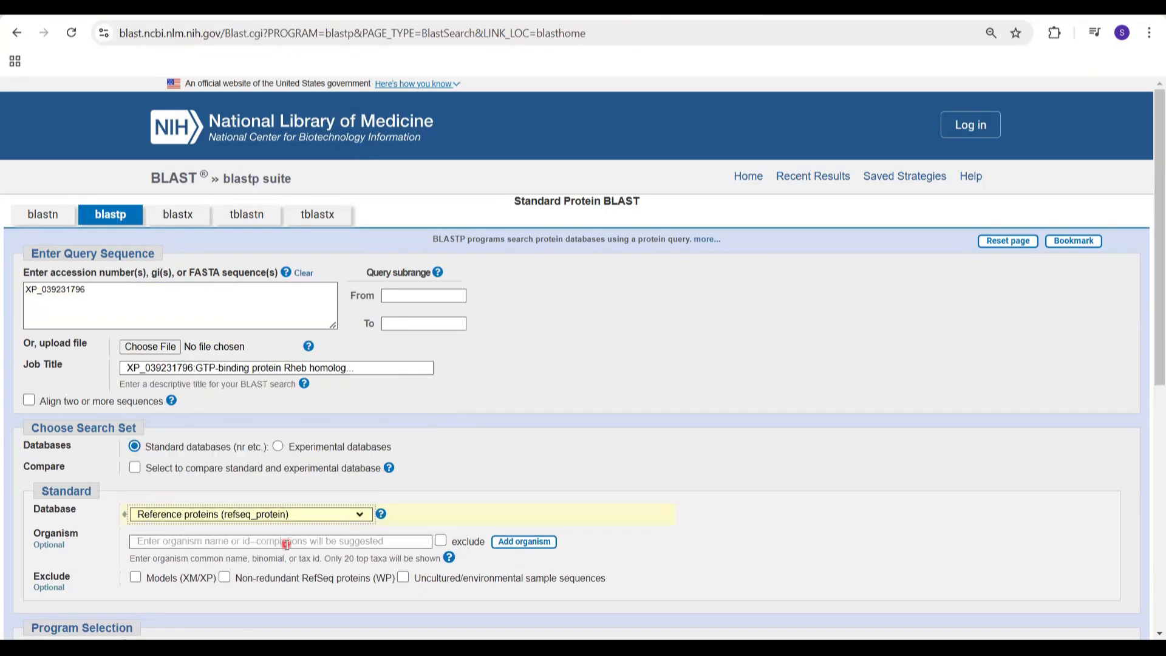
Step: Limit the search to the organism Drosophila melanogaster (taxid:7227)
{"action": "left_click", "coordinate": [285, 539]}
{"action": "type", "text": "Droso"}
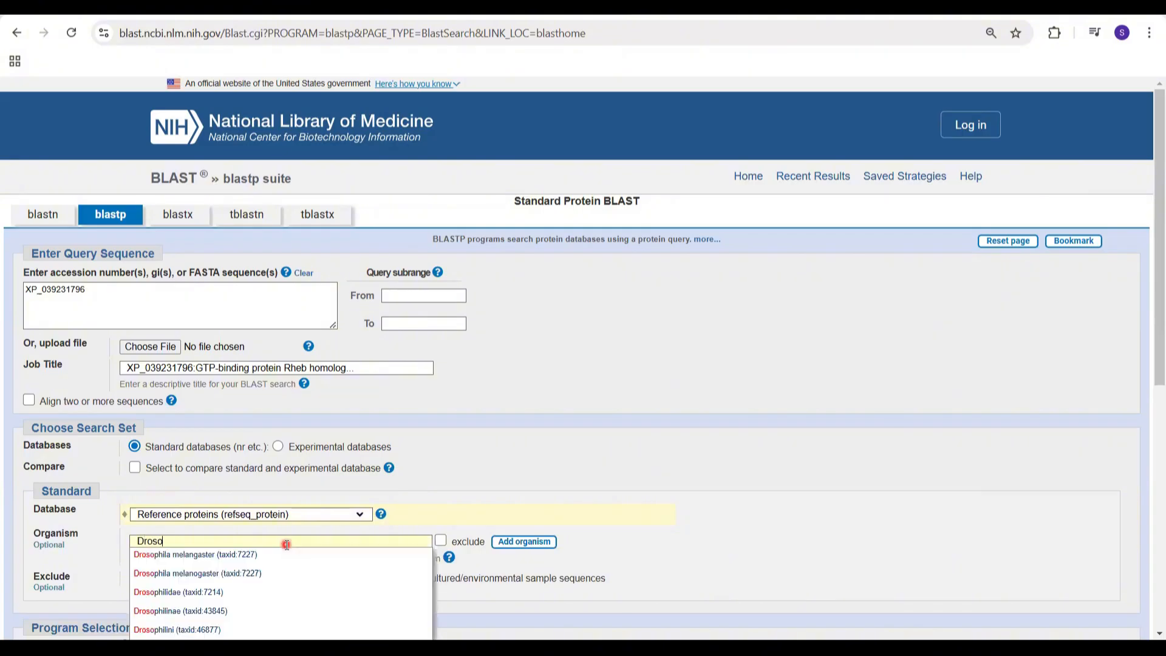
{"action": "type", "text": "phila"}
{"action": "key", "text": "Down"}
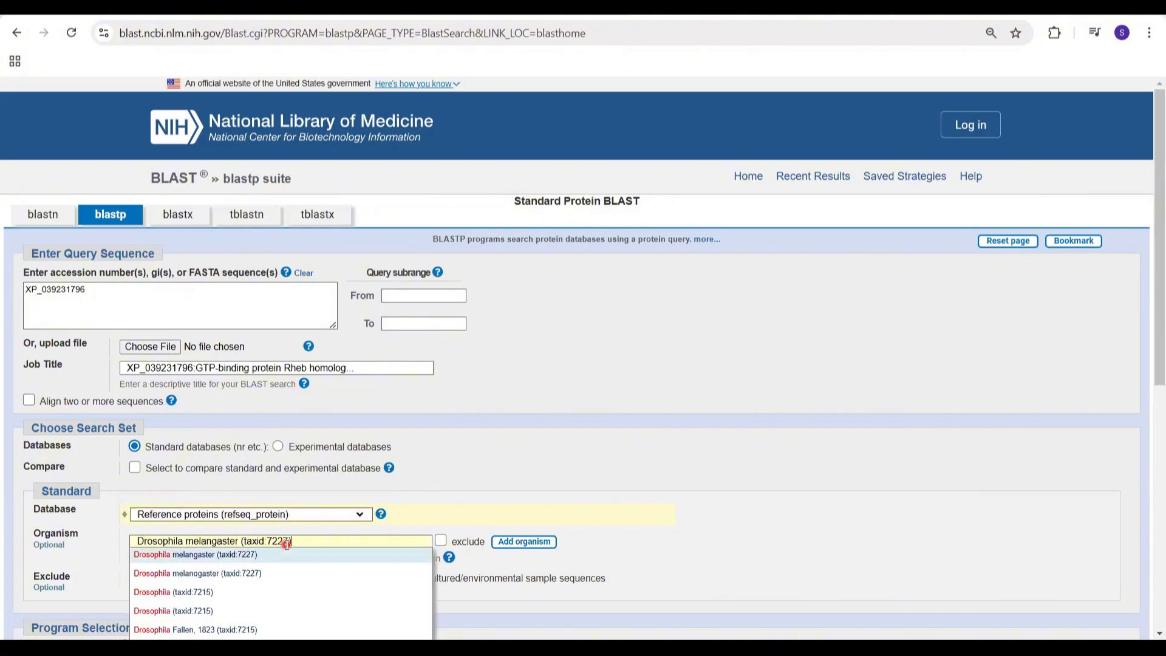
{"action": "key", "text": "Down"}
{"action": "key", "text": "Return"}
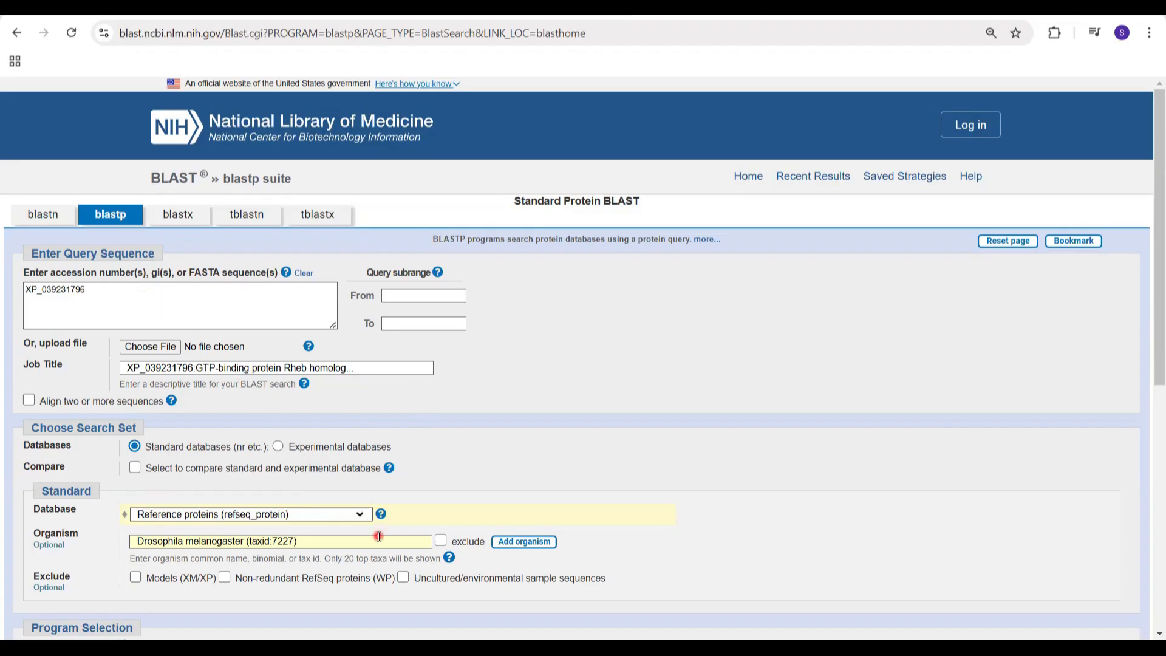
{"action": "left_click", "coordinate": [337, 542]}
{"action": "left_click", "coordinate": [327, 542]}
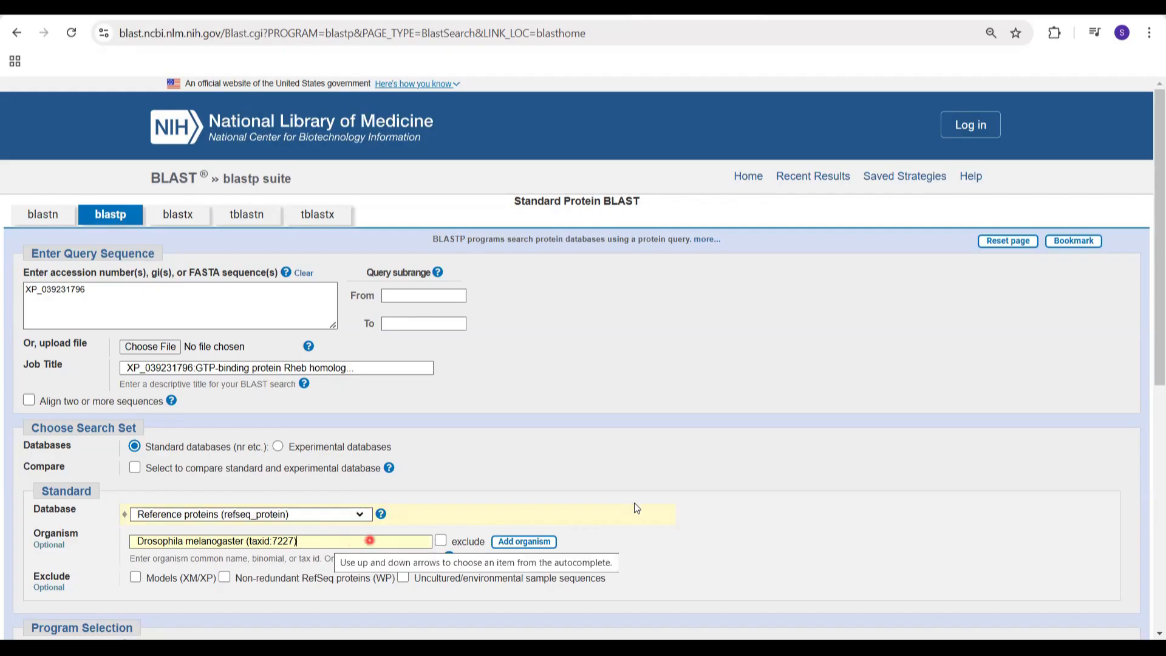
Step: Run the blastp search with its results shown in a new window
{"action": "scroll", "coordinate": [634, 504], "scroll_direction": "down", "scroll_amount": 2}
{"action": "scroll", "coordinate": [634, 502], "scroll_direction": "down", "scroll_amount": 2}
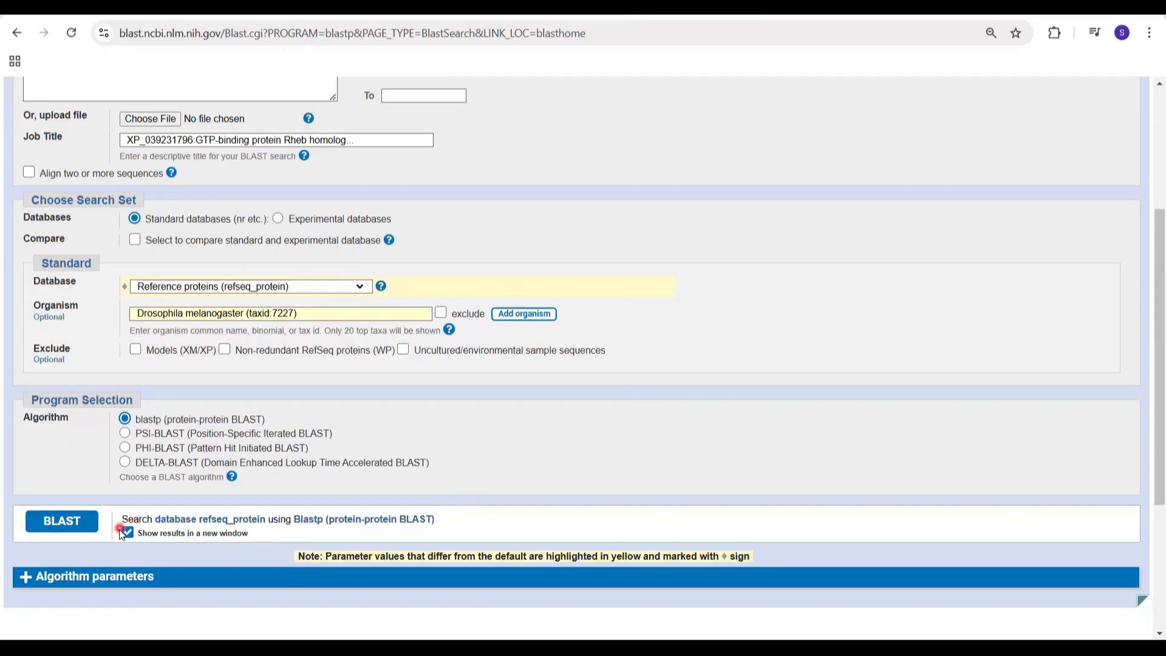
{"action": "left_click", "coordinate": [127, 534]}
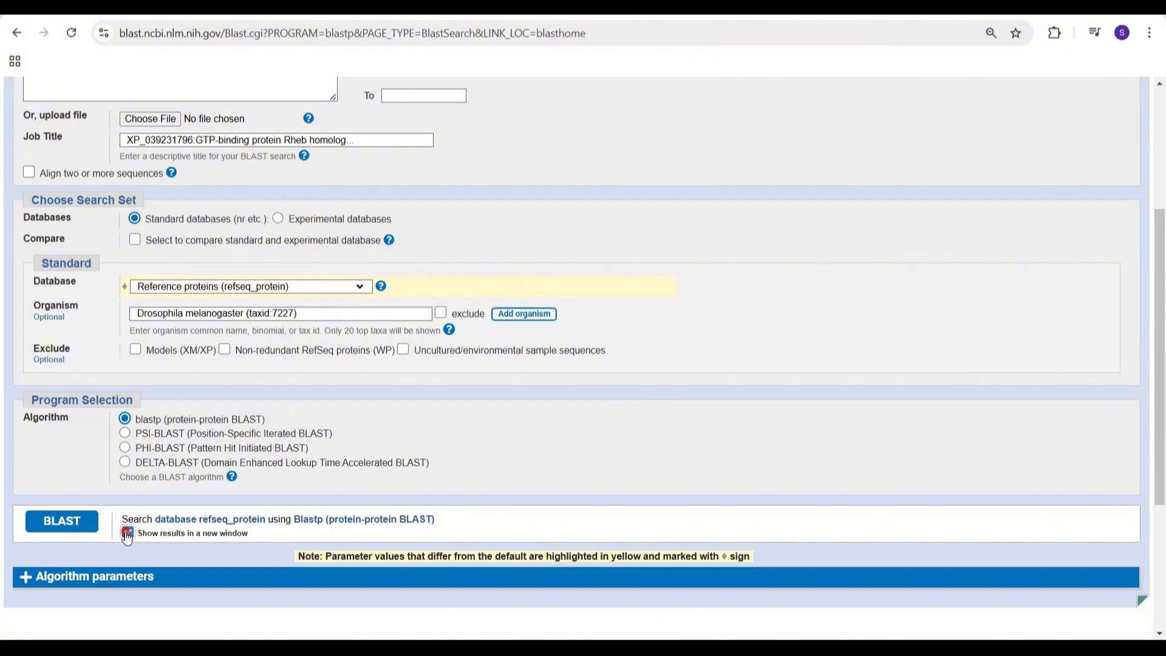
{"action": "left_click", "coordinate": [75, 521]}
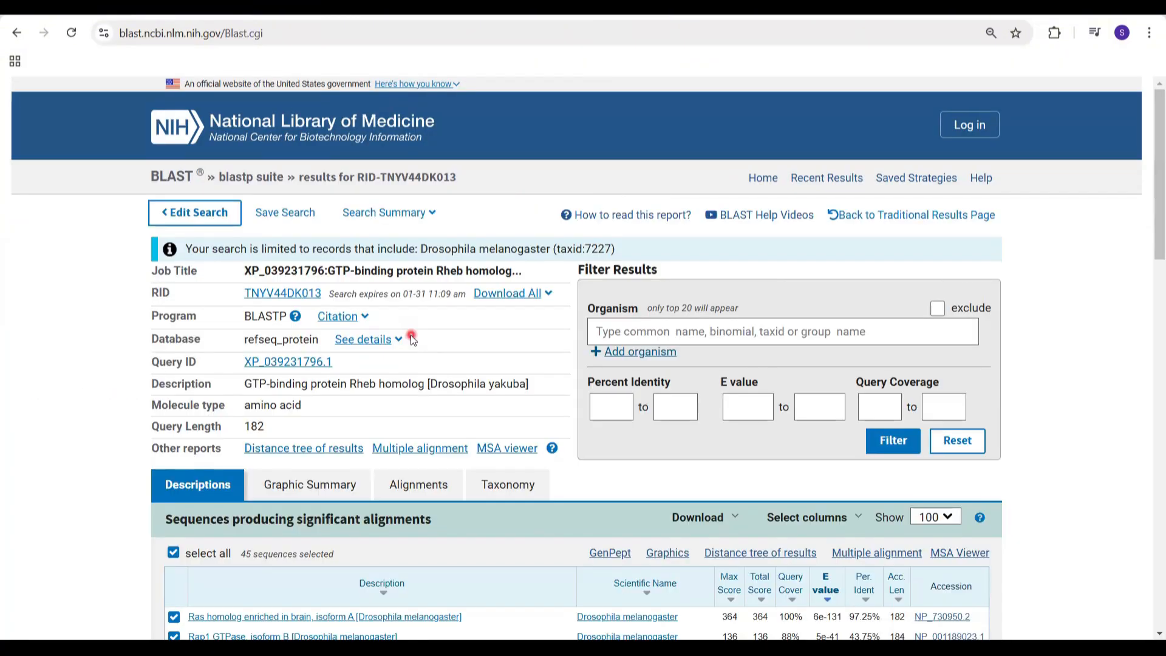
Step: Examine the significant alignments from the best to the last hit, comparing their E values and percent identities
{"action": "scroll", "coordinate": [412, 339], "scroll_direction": "down", "scroll_amount": 3}
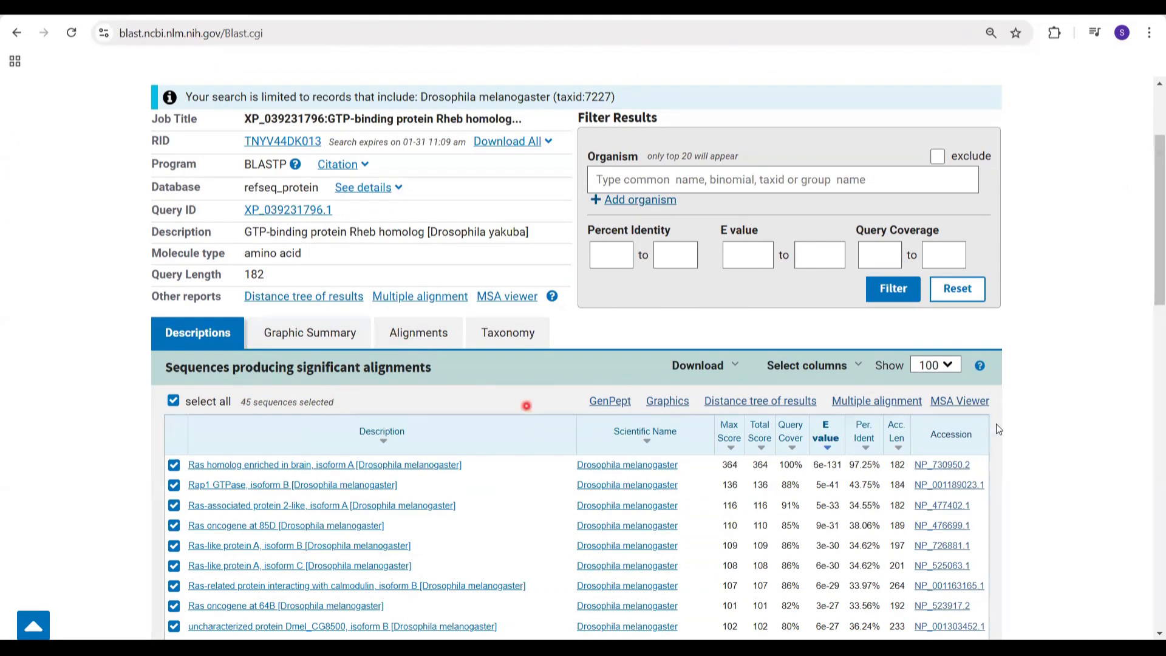
{"action": "scroll", "coordinate": [1020, 431], "scroll_direction": "down", "scroll_amount": 1}
{"action": "scroll", "coordinate": [1020, 430], "scroll_direction": "down", "scroll_amount": 3}
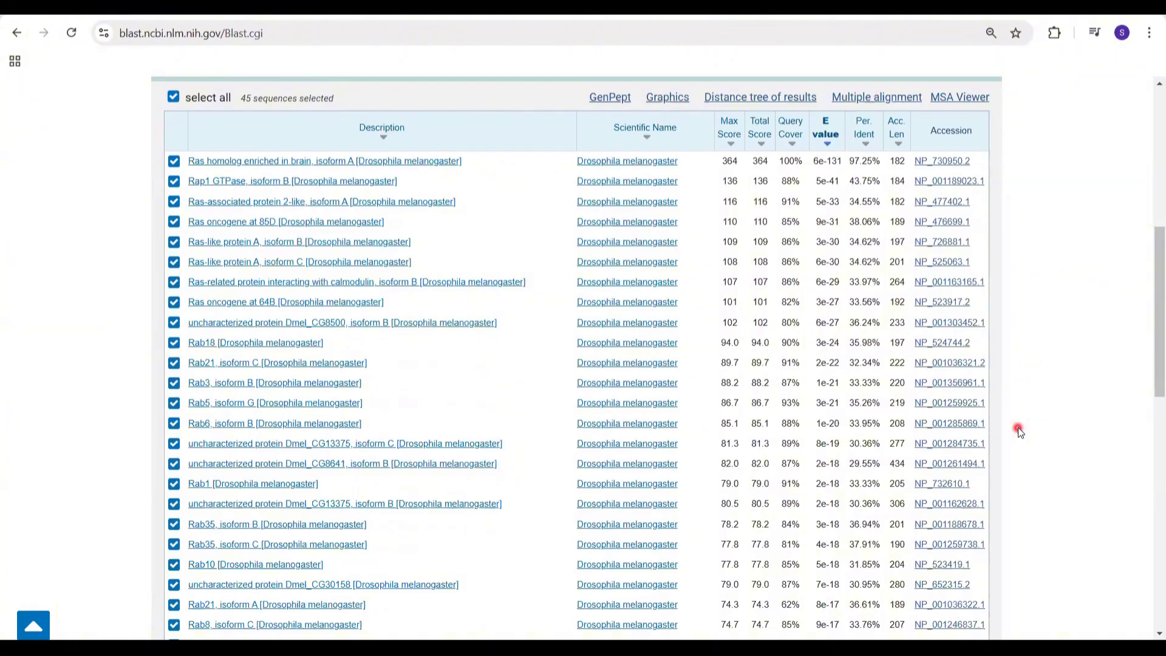
{"action": "scroll", "coordinate": [1020, 431], "scroll_direction": "up", "scroll_amount": 3}
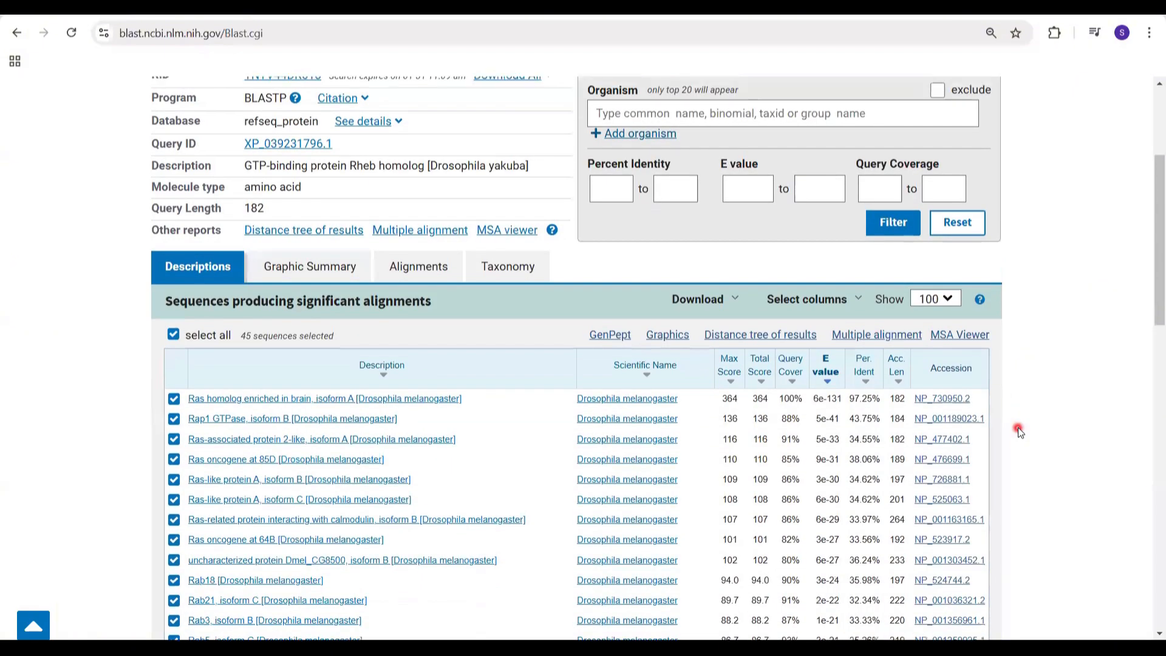
{"action": "scroll", "coordinate": [1020, 430], "scroll_direction": "up", "scroll_amount": 1}
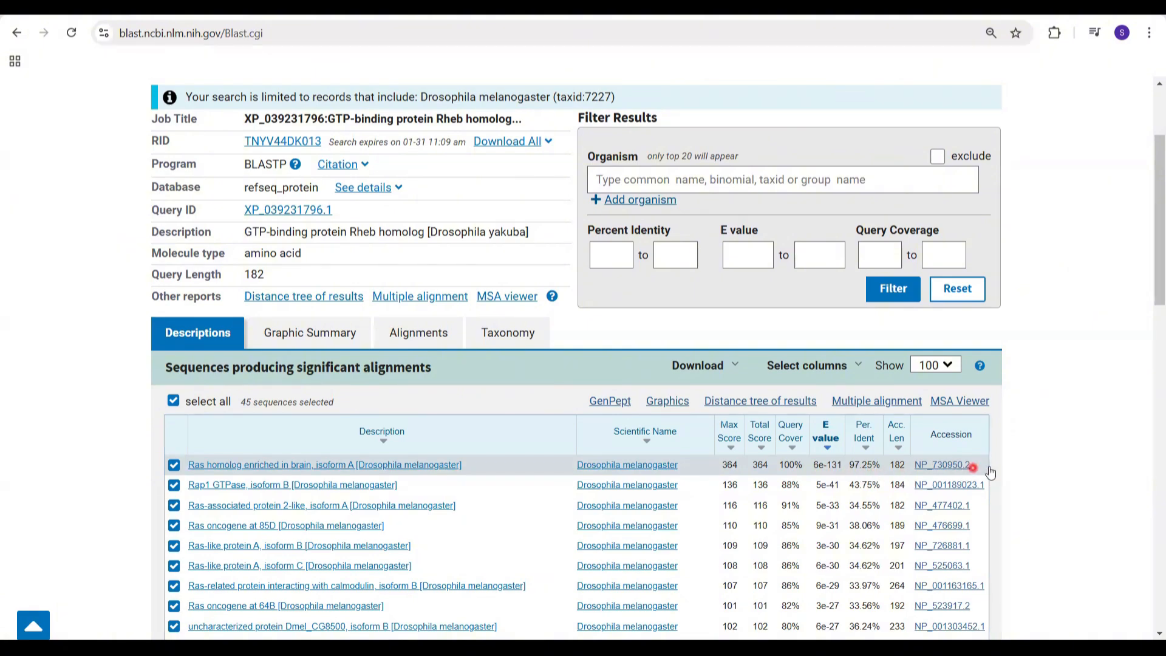
{"action": "scroll", "coordinate": [1014, 471], "scroll_direction": "down", "scroll_amount": 2}
{"action": "scroll", "coordinate": [1015, 472], "scroll_direction": "down", "scroll_amount": 5}
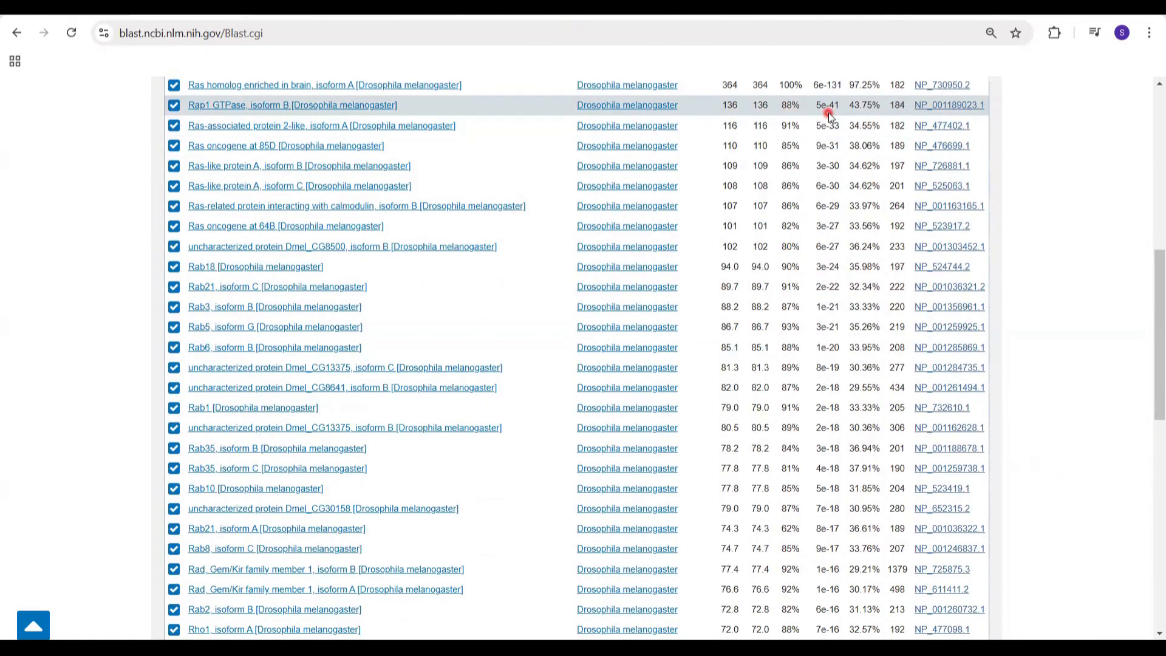
{"action": "scroll", "coordinate": [1052, 377], "scroll_direction": "down", "scroll_amount": 5}
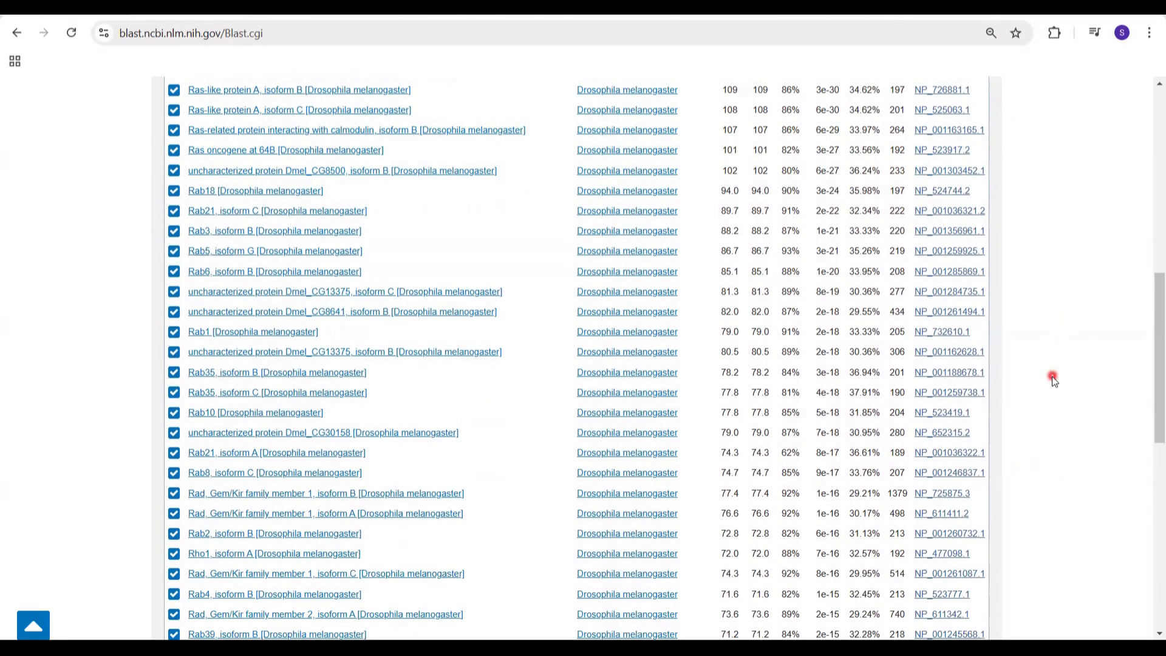
{"action": "scroll", "coordinate": [1052, 376], "scroll_direction": "down", "scroll_amount": 3}
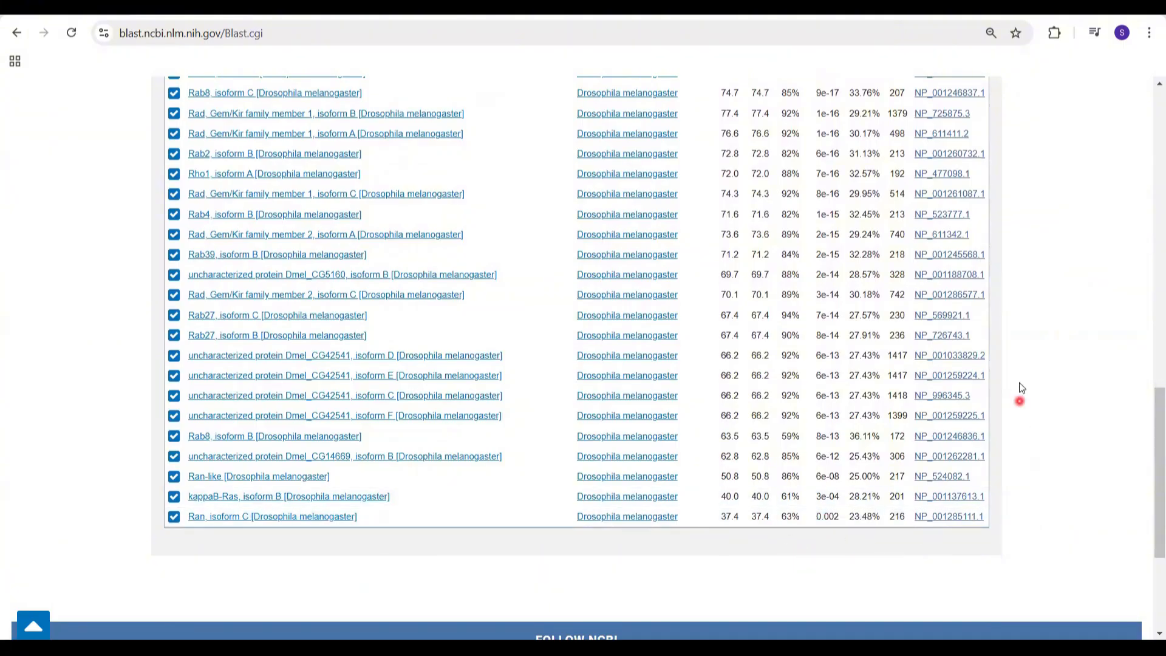
{"action": "scroll", "coordinate": [1027, 386], "scroll_direction": "up", "scroll_amount": 4}
{"action": "scroll", "coordinate": [1029, 383], "scroll_direction": "up", "scroll_amount": 3}
{"action": "scroll", "coordinate": [1037, 371], "scroll_direction": "up", "scroll_amount": 2}
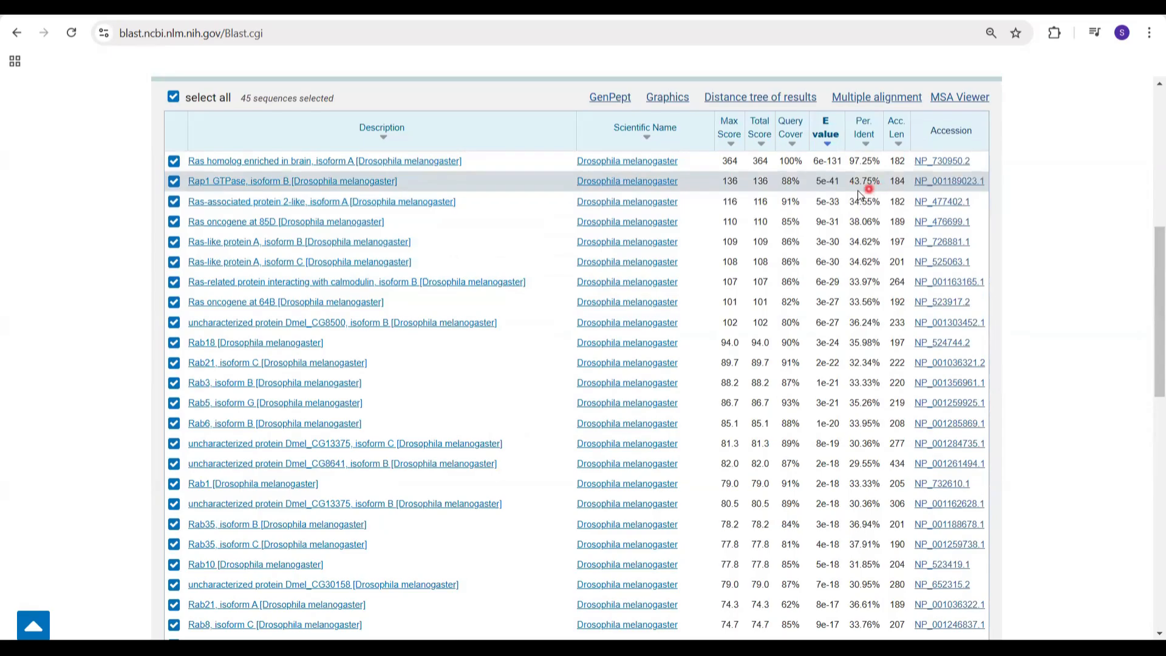
{"action": "scroll", "coordinate": [1033, 417], "scroll_direction": "down", "scroll_amount": 10}
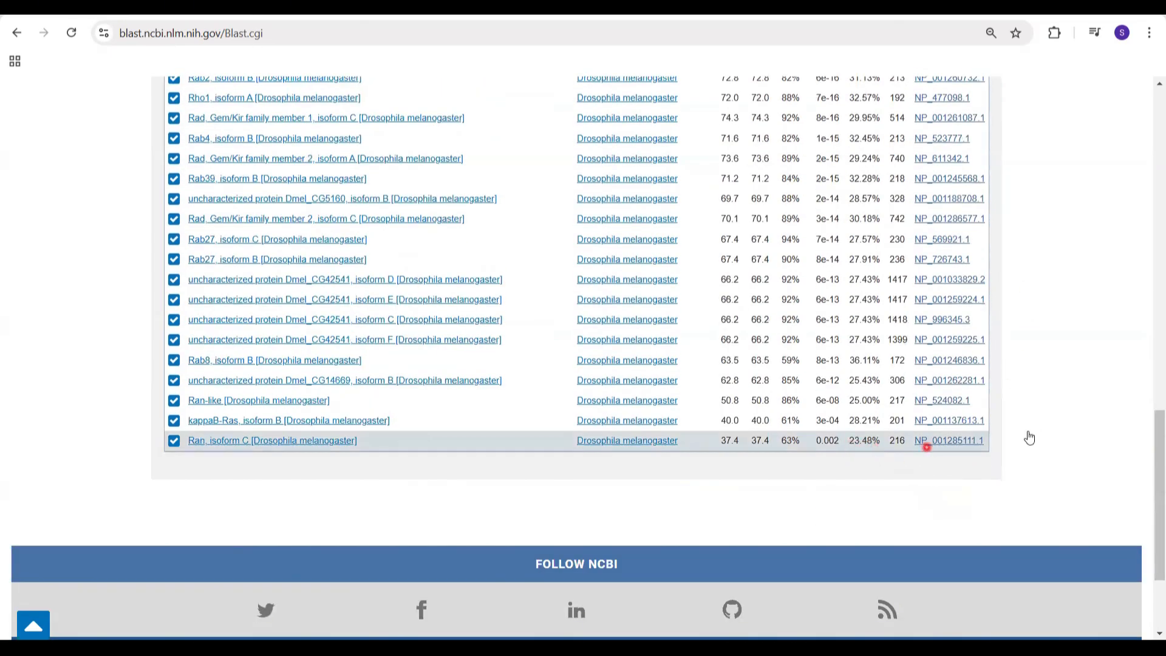
{"action": "scroll", "coordinate": [1070, 412], "scroll_direction": "up", "scroll_amount": 9}
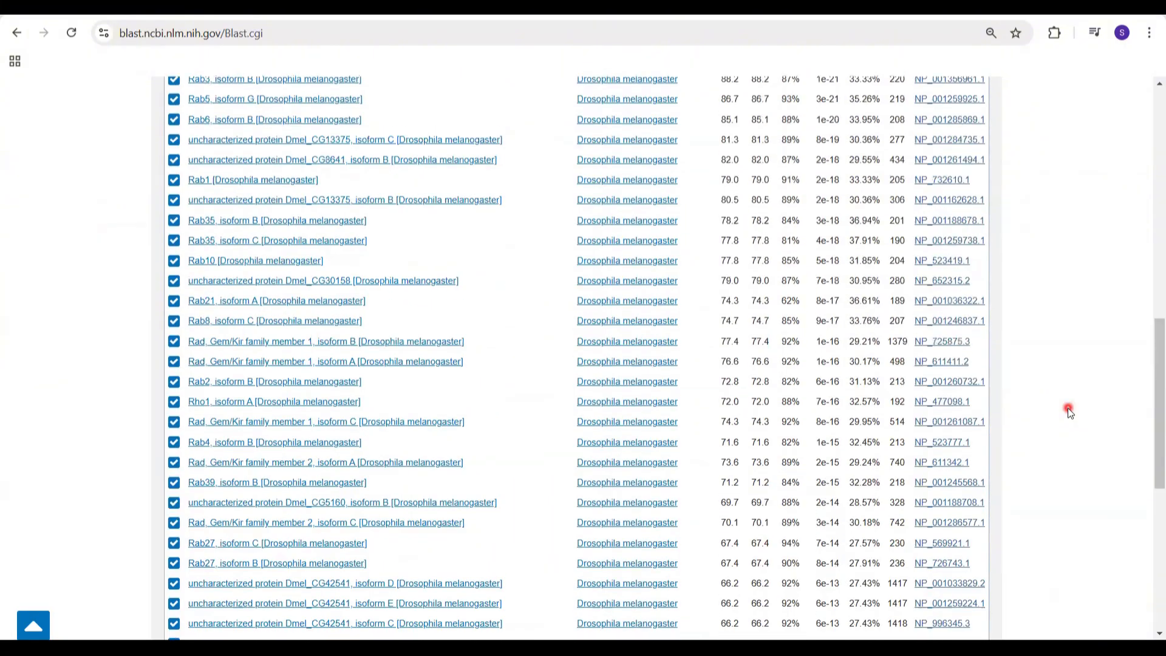
{"action": "scroll", "coordinate": [1069, 411], "scroll_direction": "up", "scroll_amount": 2}
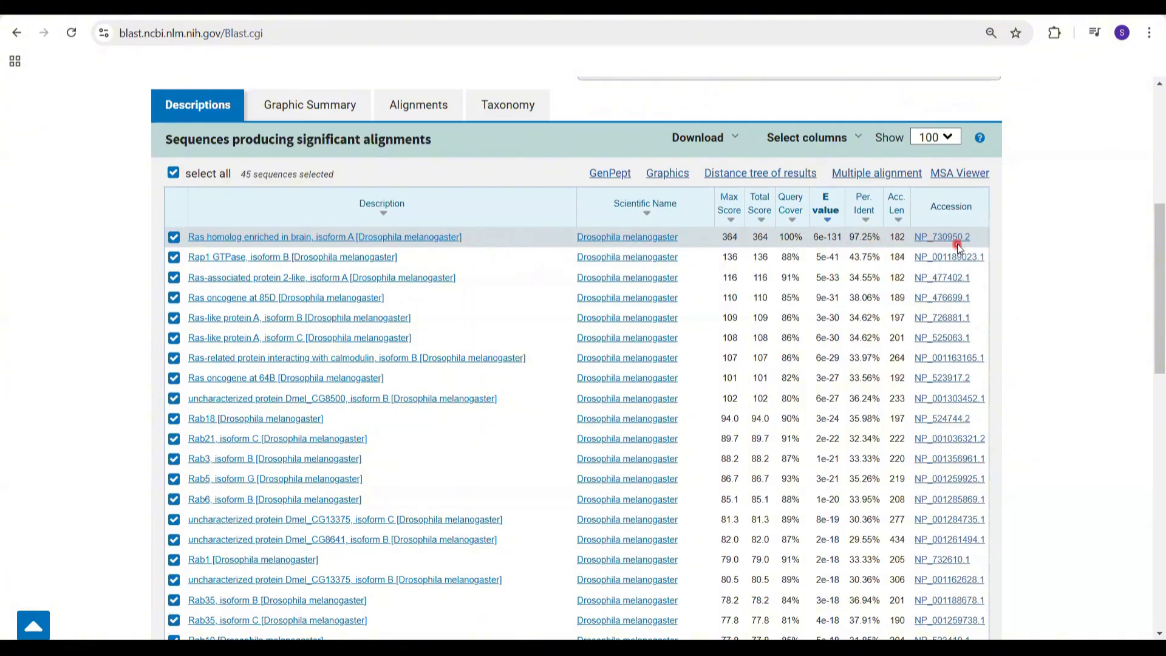
Step: Open the protein record NP_730950.2 of the top hit and highlight the gene name entry in its CDS feature
{"action": "left_click", "coordinate": [945, 236]}
{"action": "scroll", "coordinate": [591, 371], "scroll_direction": "down", "scroll_amount": 3}
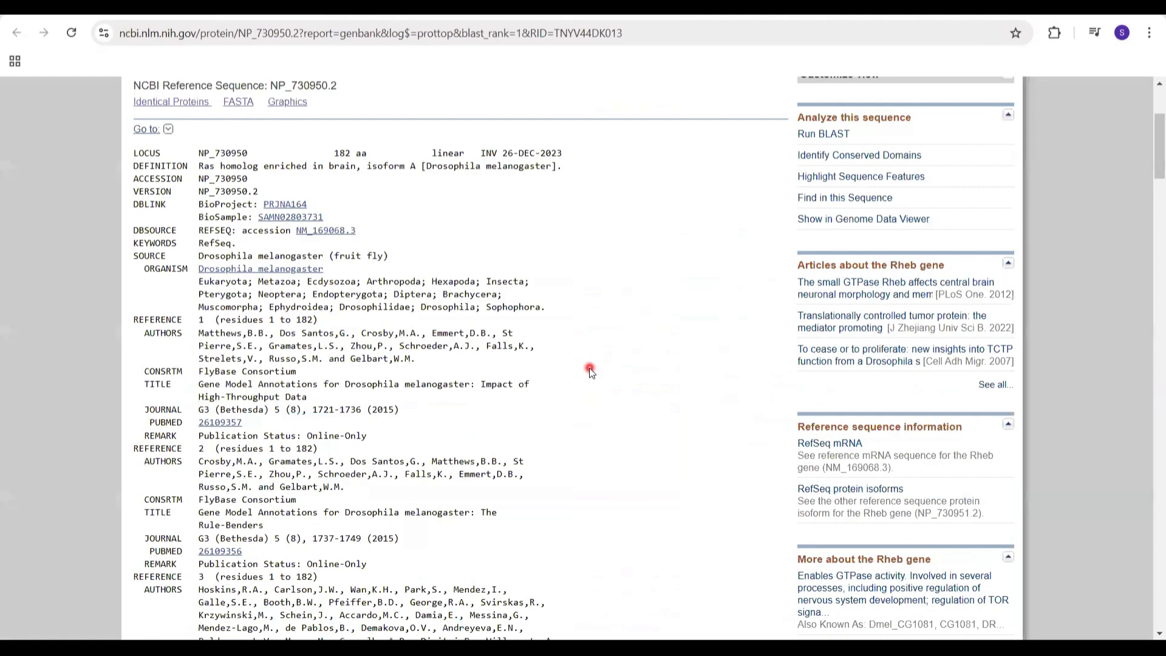
{"action": "scroll", "coordinate": [591, 371], "scroll_direction": "down", "scroll_amount": 20}
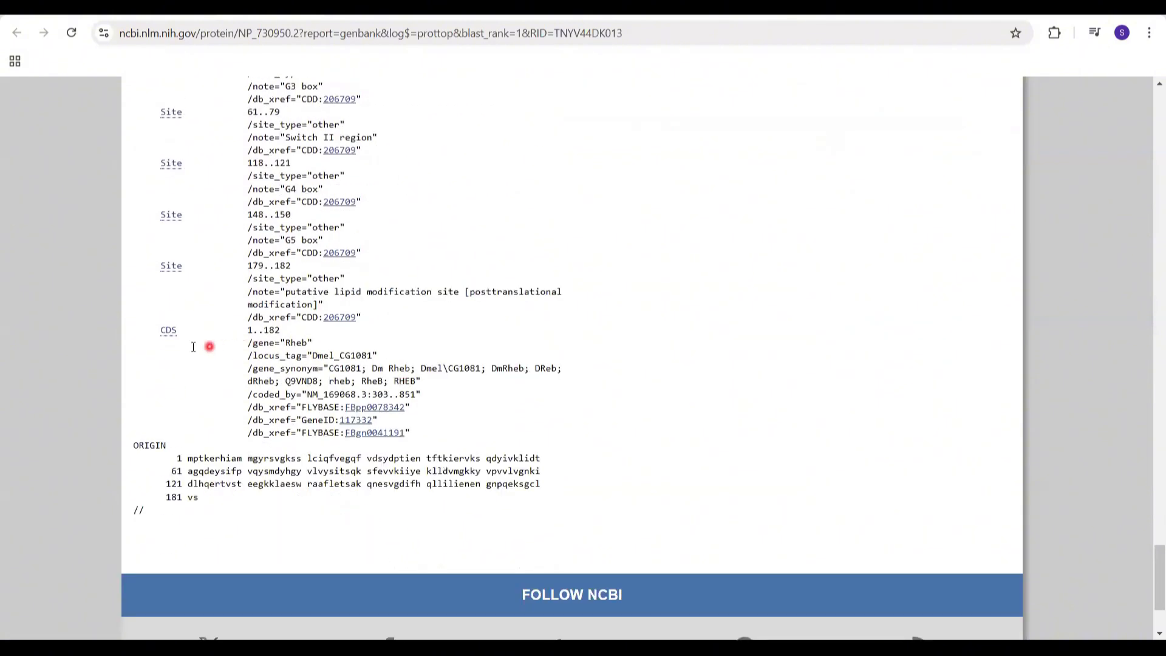
{"action": "left_click_drag", "start_coordinate": [247, 343], "coordinate": [312, 344]}
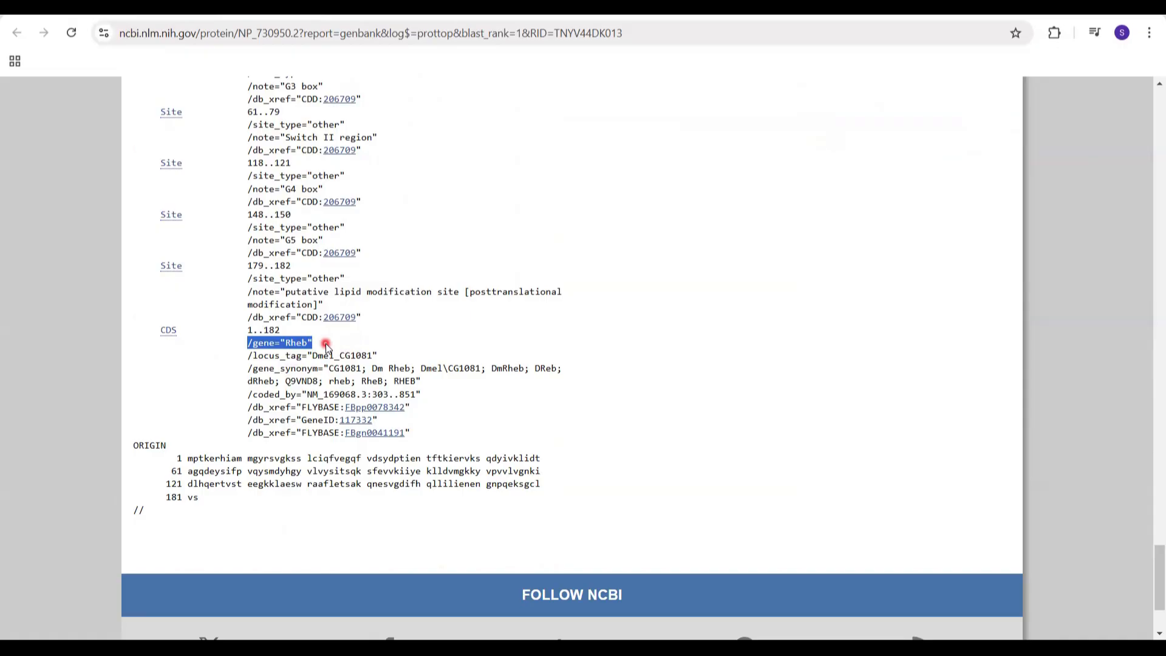
Step: Return to the D. yakuba genome browser and highlight the RefSeq gene XM_039375862 across the tracks
{"action": "left_click", "coordinate": [828, 9]}
{"action": "left_click", "coordinate": [729, 9]}
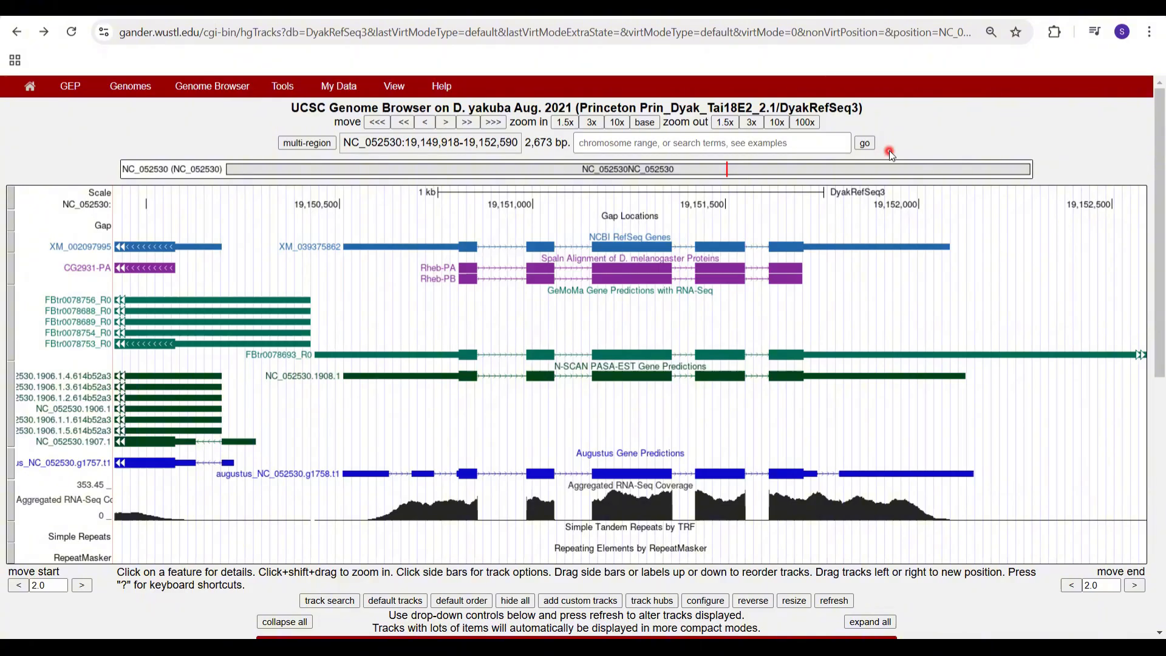
{"action": "right_click", "coordinate": [595, 248]}
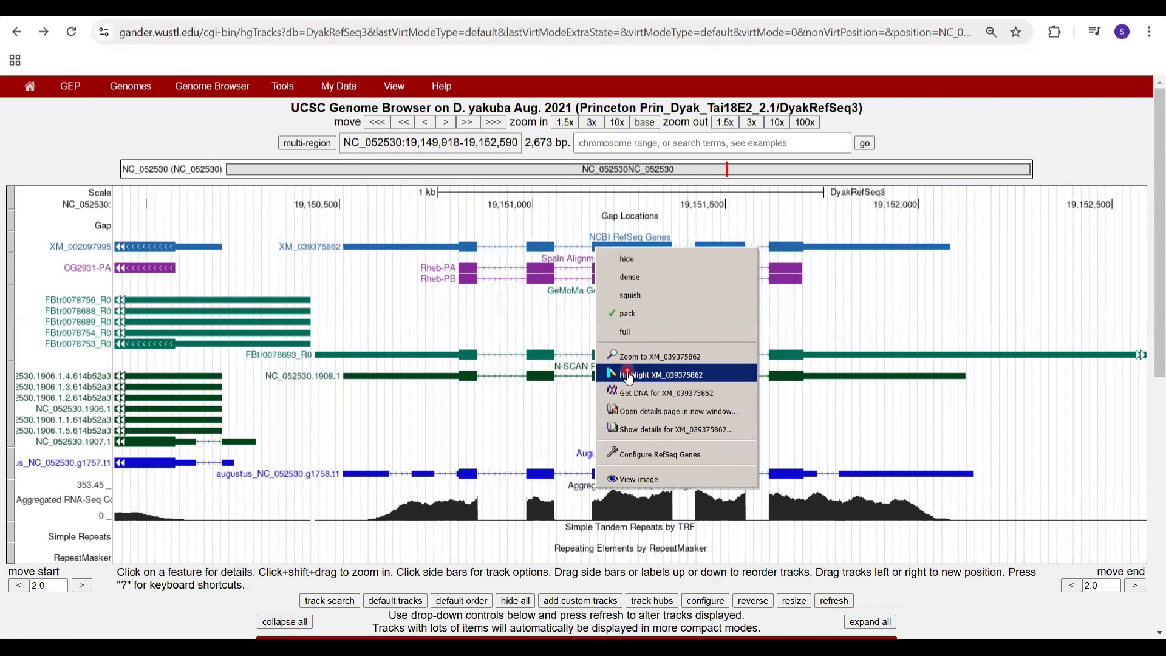
{"action": "left_click", "coordinate": [719, 376]}
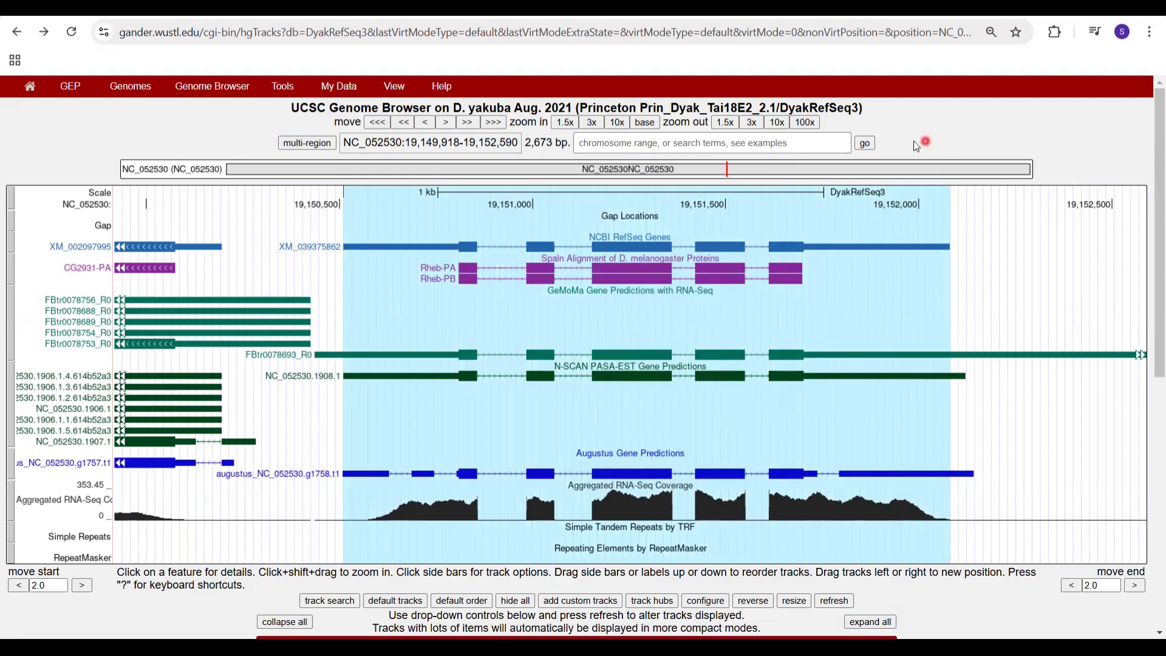
Step: Zoom out 3x twice around the highlighted gene XM_039375862 and zoom back in 3x
{"action": "left_click", "coordinate": [753, 123]}
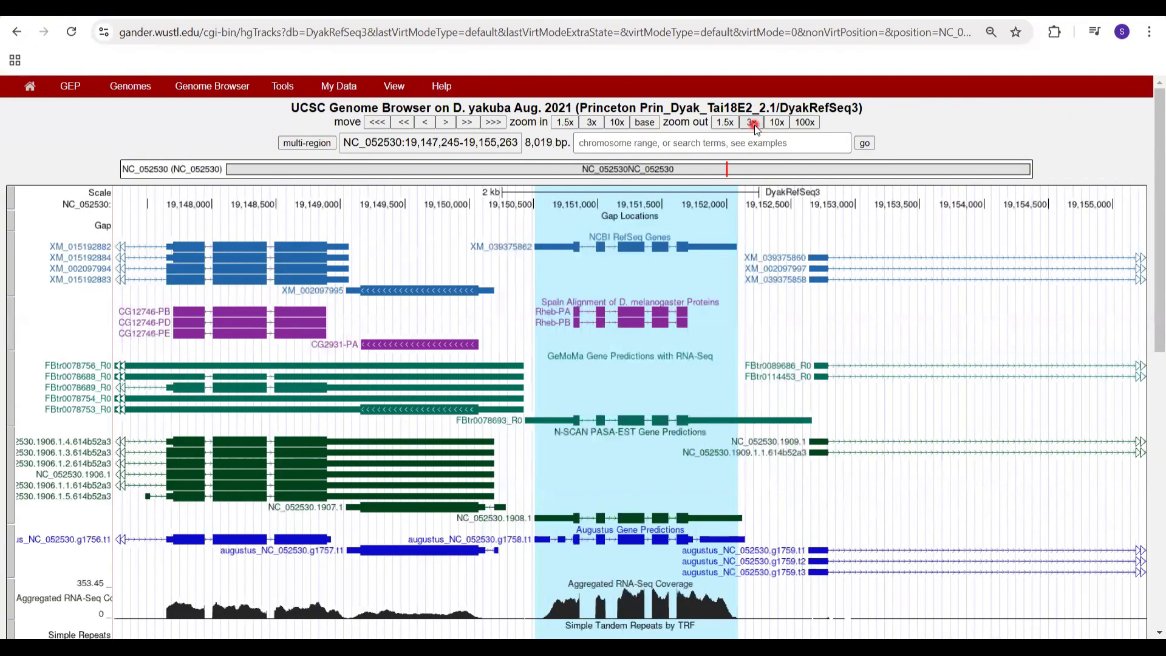
{"action": "left_click", "coordinate": [753, 123]}
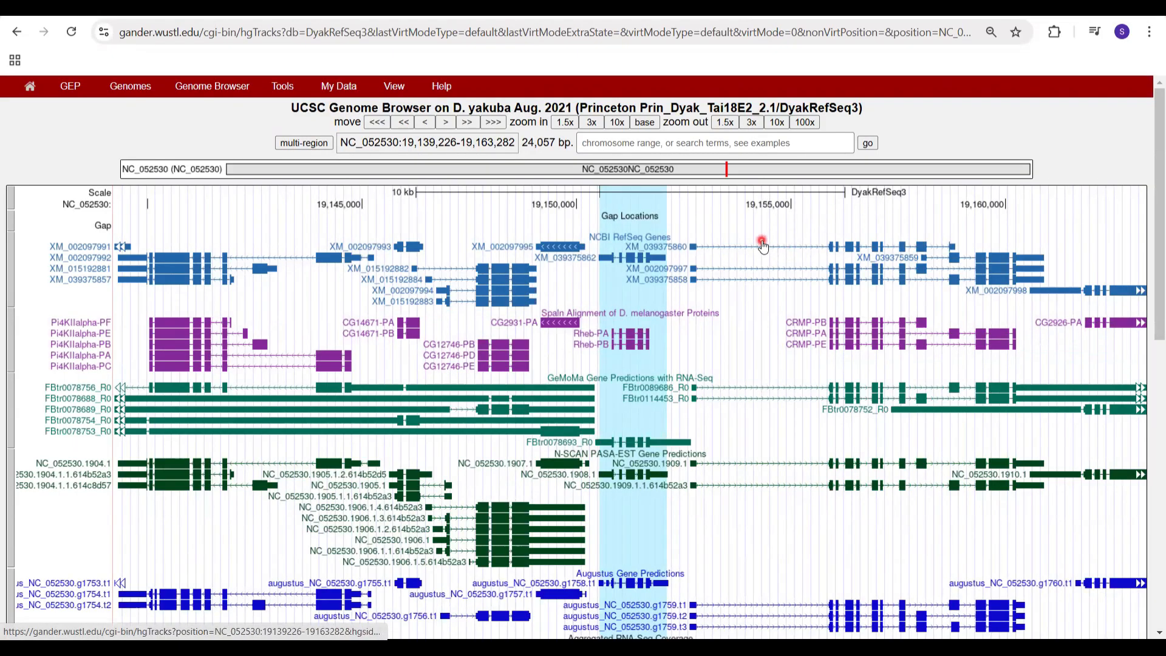
{"action": "left_click", "coordinate": [591, 122]}
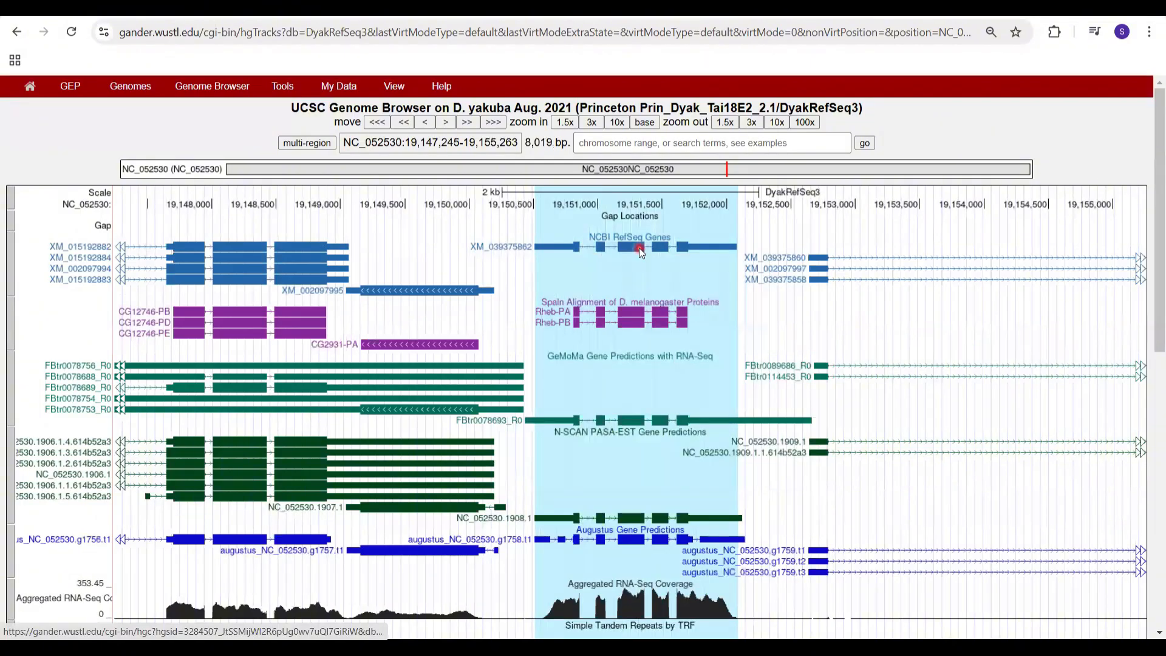
Step: Remove the highlight from the RefSeq gene XM_039375862
{"action": "right_click", "coordinate": [708, 247]}
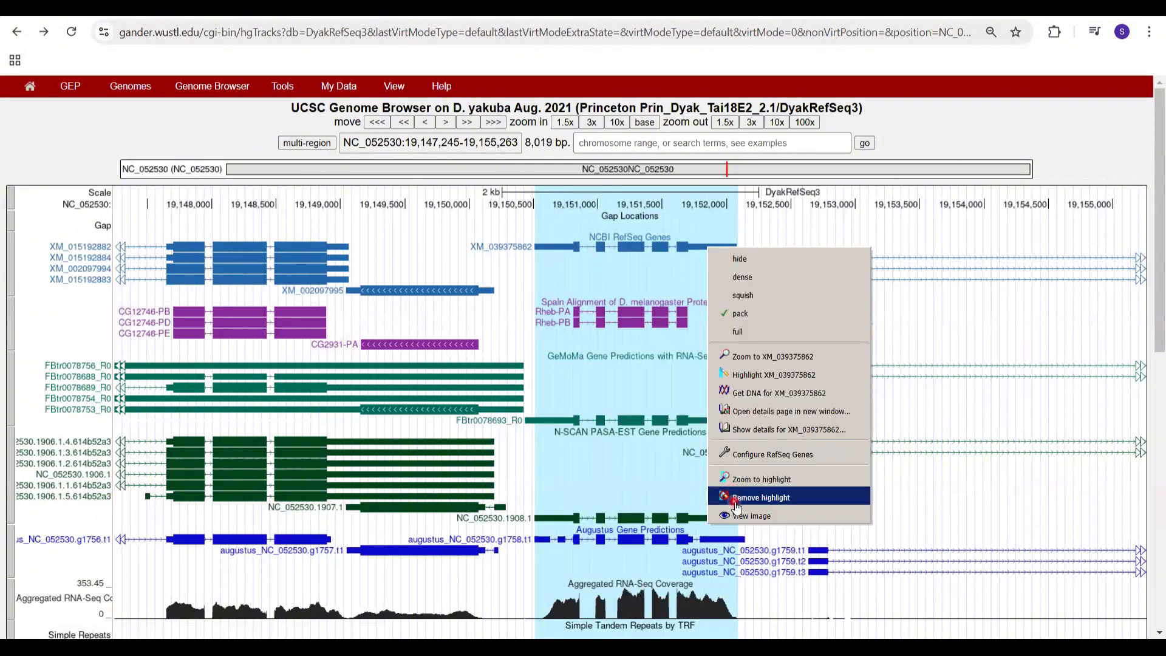
{"action": "left_click", "coordinate": [802, 497]}
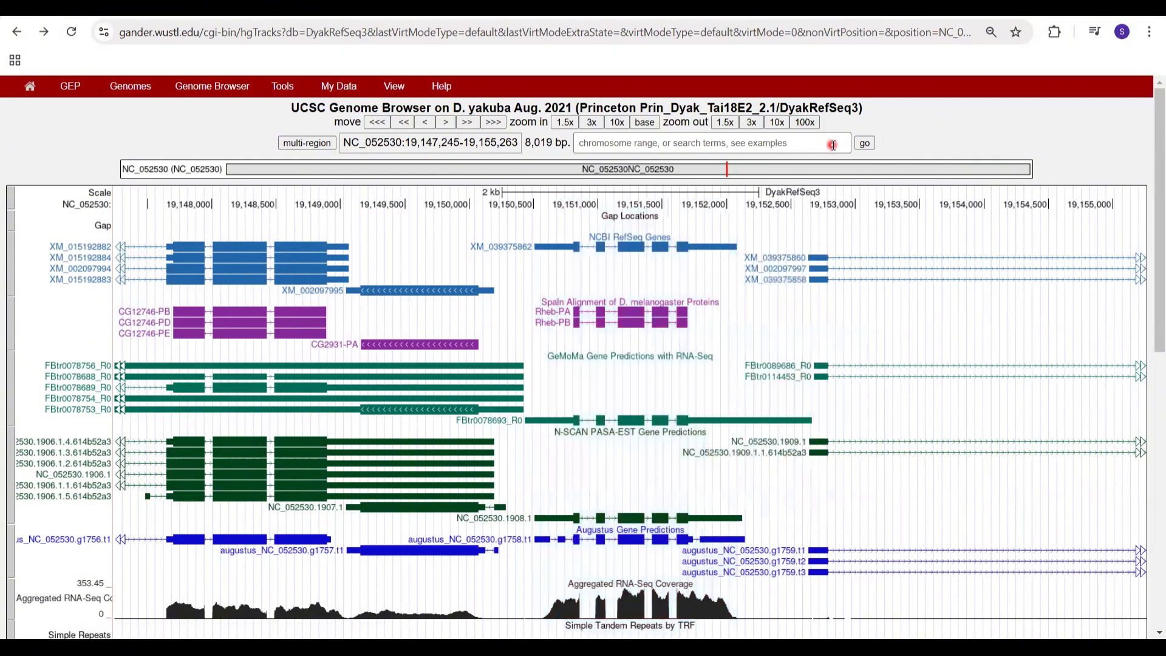
Step: Zoom the browser view to the highlighted XM_039375862 region and return to the previous view
{"action": "right_click", "coordinate": [703, 233]}
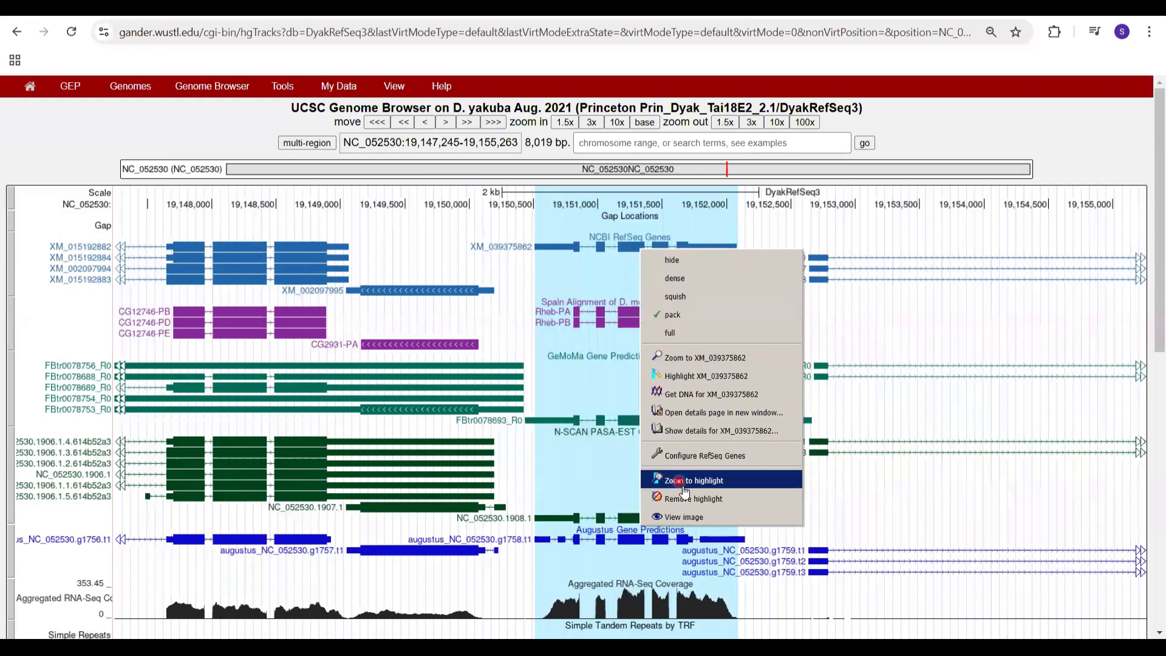
{"action": "left_click", "coordinate": [737, 481]}
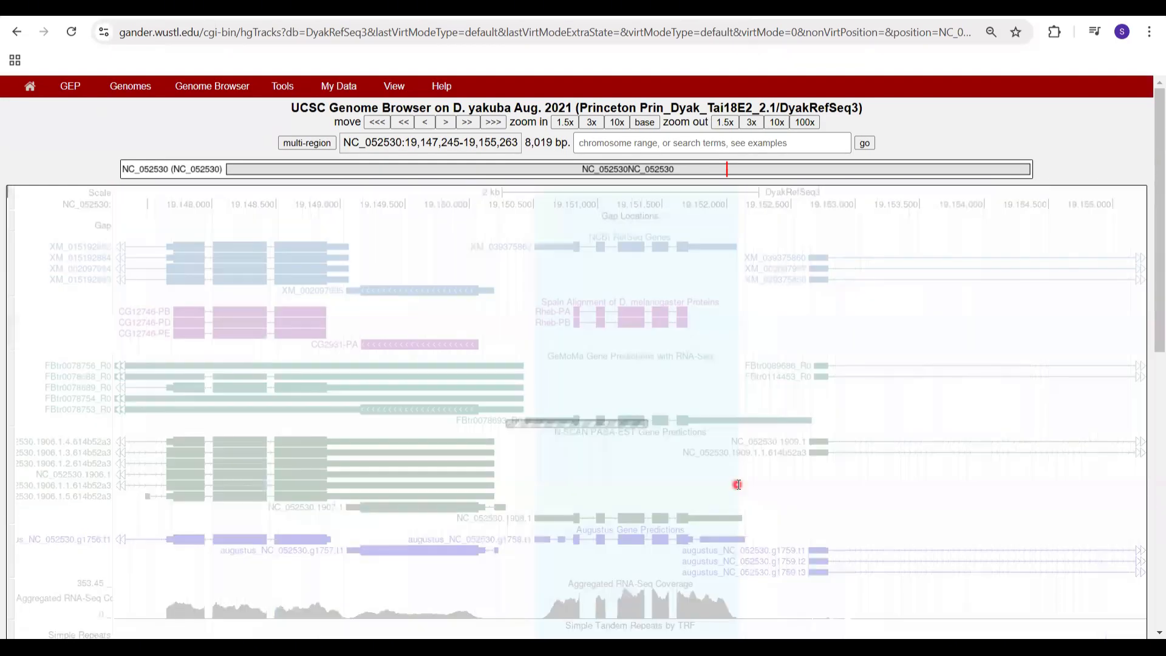
{"action": "left_click", "coordinate": [19, 35]}
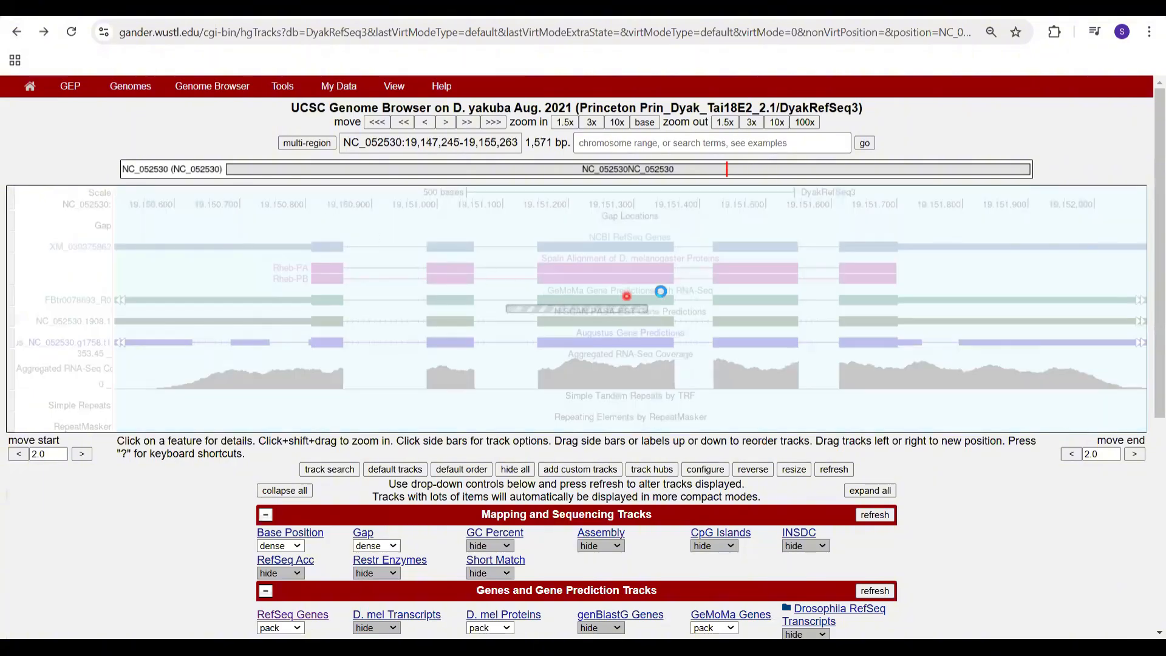
Step: Zoom to the selected range NC_052530:19,150,699-19,162,009 spanning the CRMP gene models and return to the previous view
{"action": "left_click_drag", "start_coordinate": [608, 198], "coordinate": [1095, 272]}
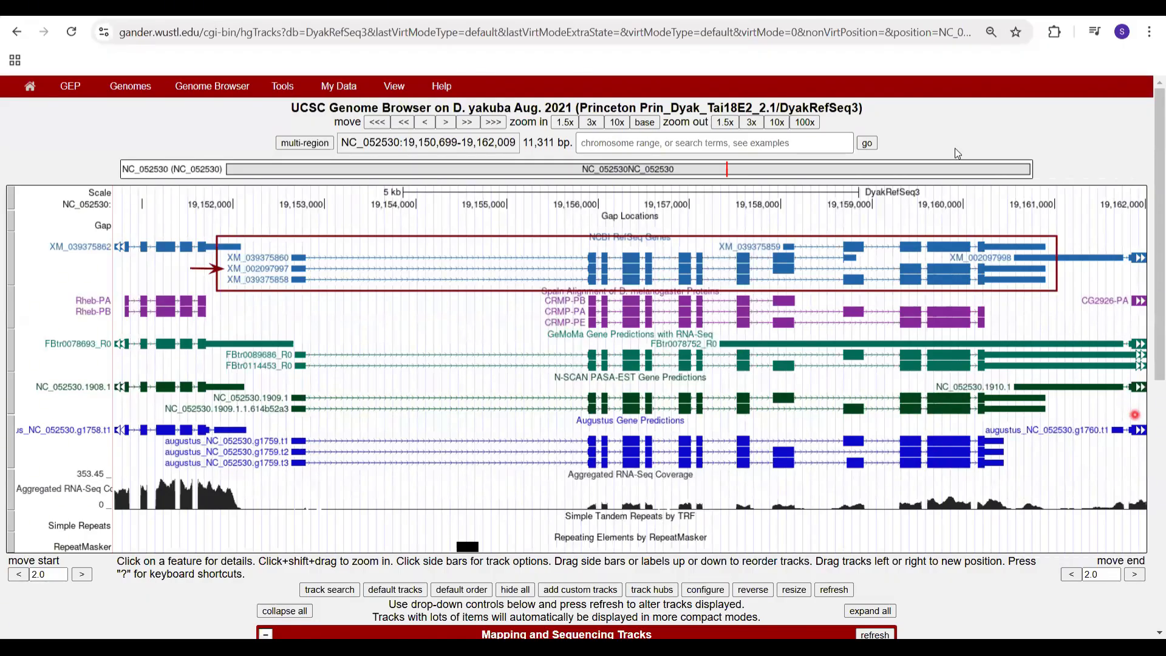
{"action": "left_click", "coordinate": [14, 36]}
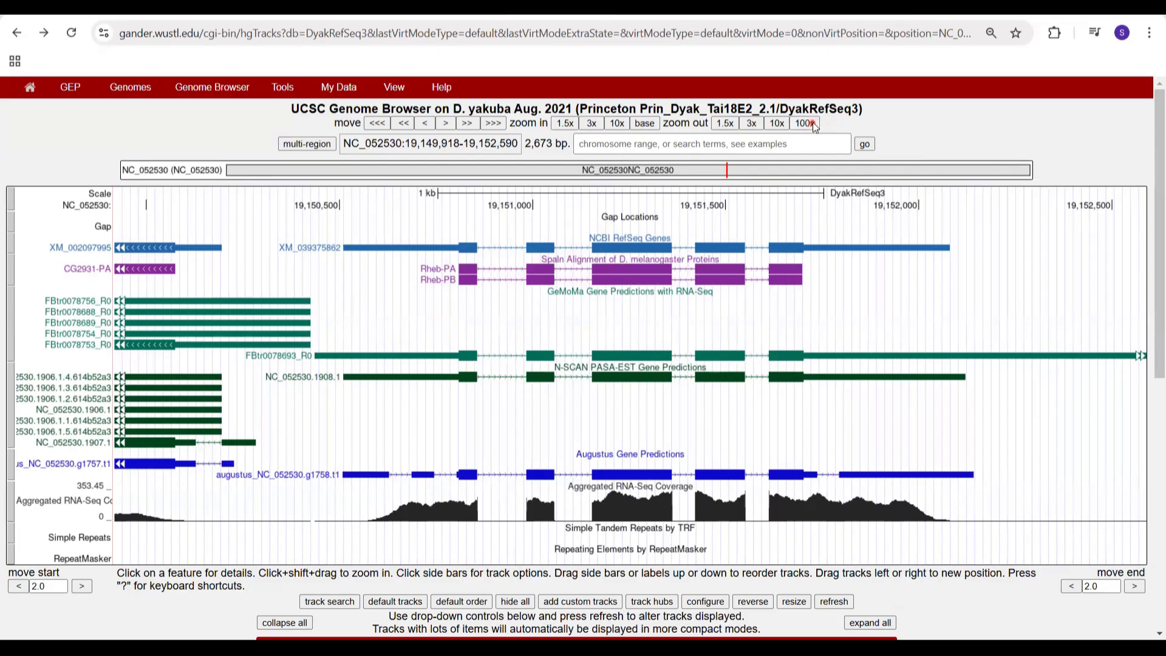
Step: Zoom out 100x from XM_039375862 and zoom to the highlighted region around the Brf gene
{"action": "left_click", "coordinate": [807, 123]}
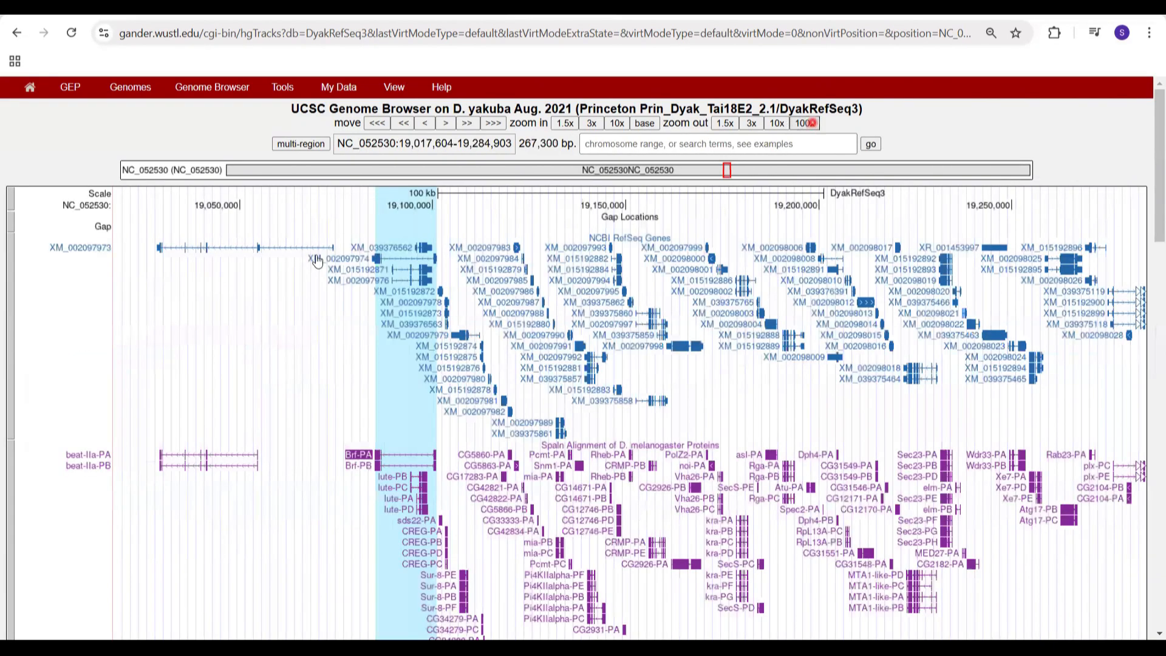
{"action": "right_click", "coordinate": [399, 409]}
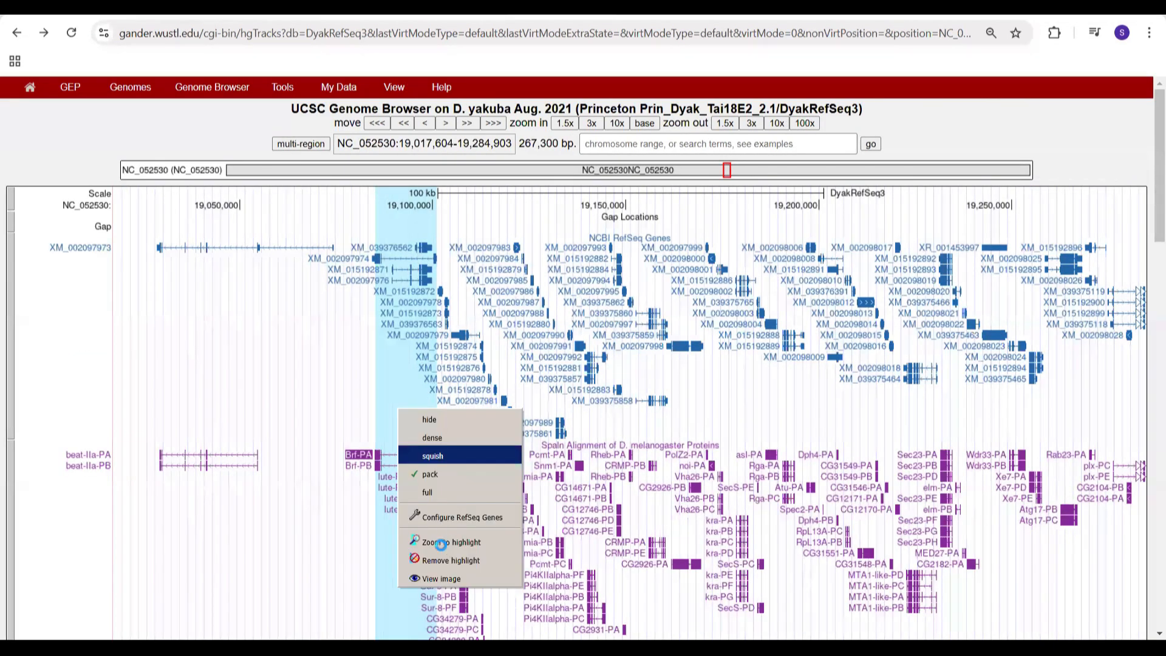
{"action": "left_click", "coordinate": [443, 542]}
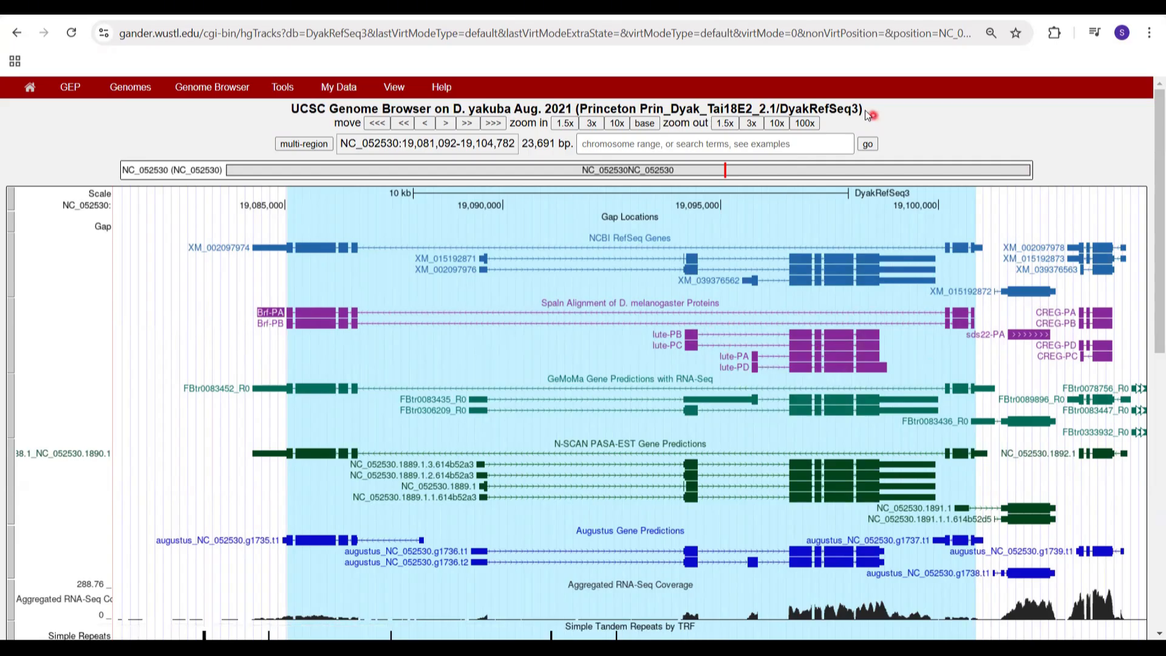
Step: Remove the highlight covering the Brf gene region
{"action": "right_click", "coordinate": [813, 209]}
{"action": "left_click", "coordinate": [847, 325]}
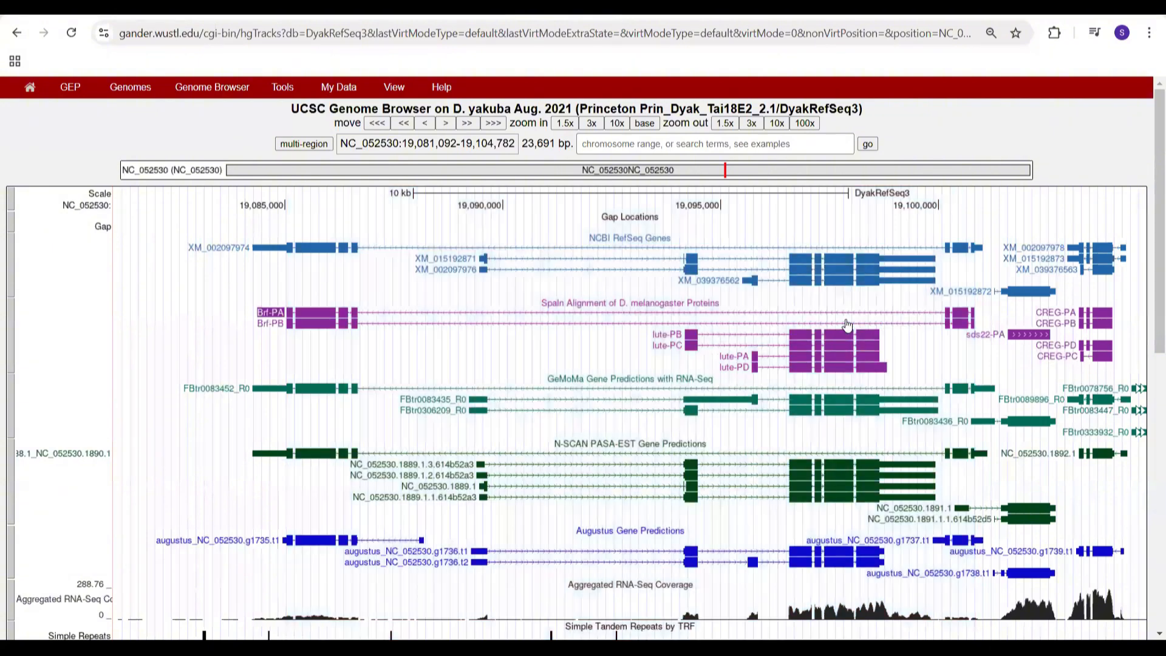